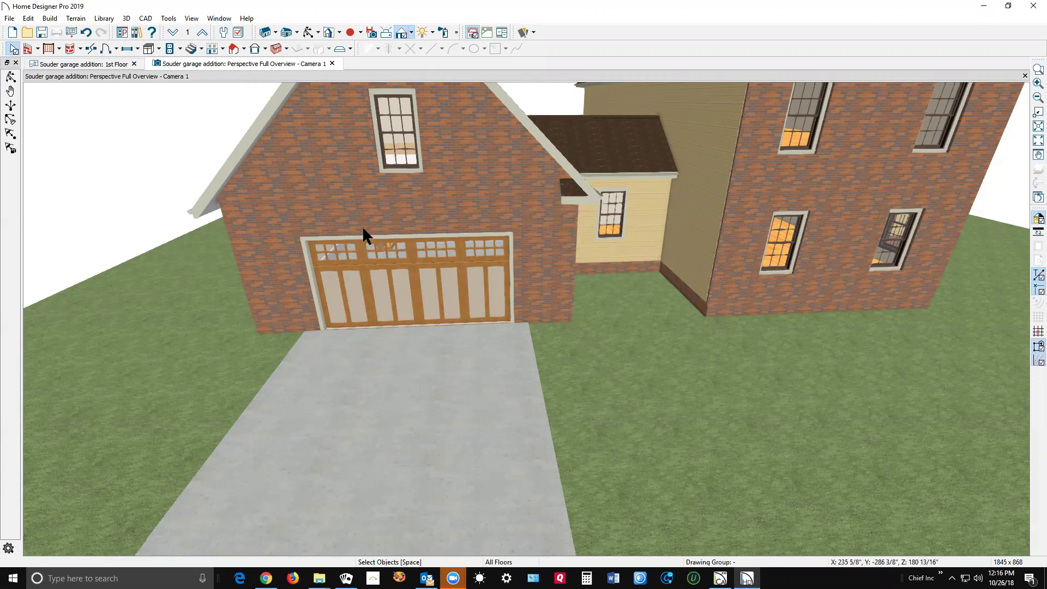
- Look over the garage in the 3D overview, then examine its wall corners and roof lines in the first-floor plan
scroll(703, 248, "down", 5)
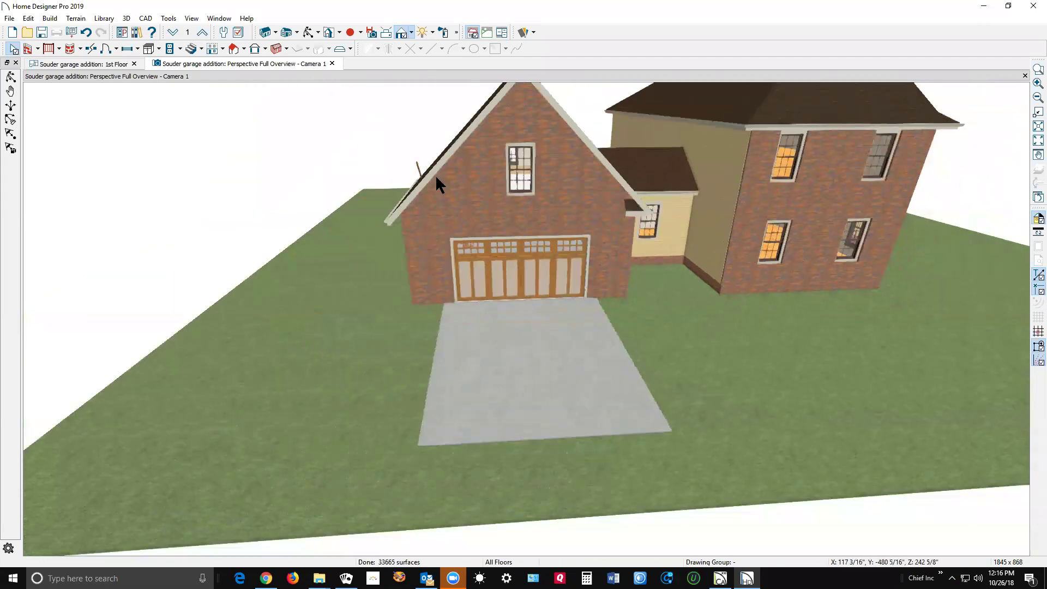
key("ctrl+Tab")
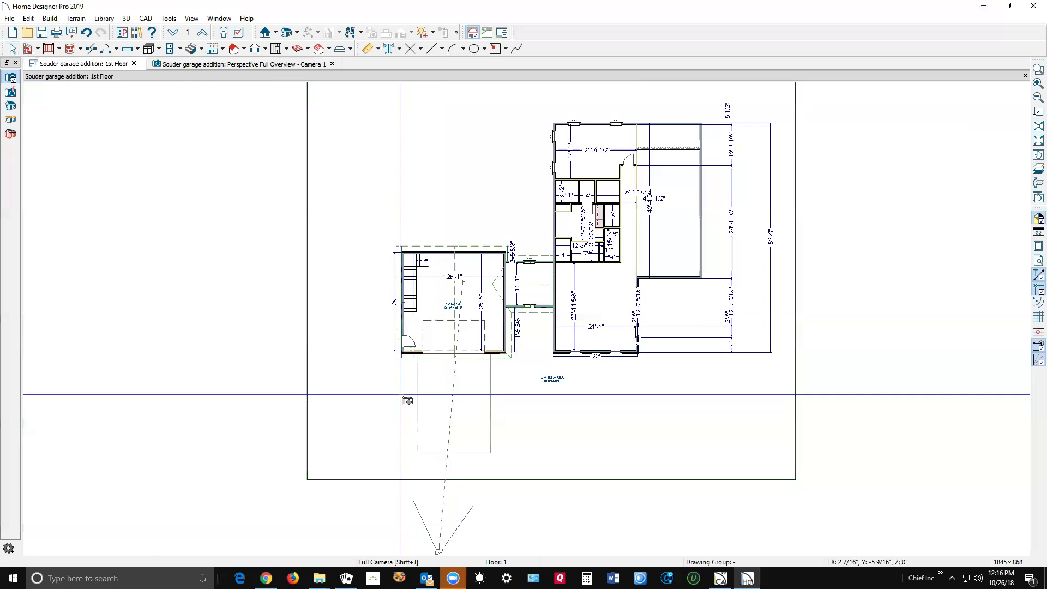
scroll(412, 433, "up", 5)
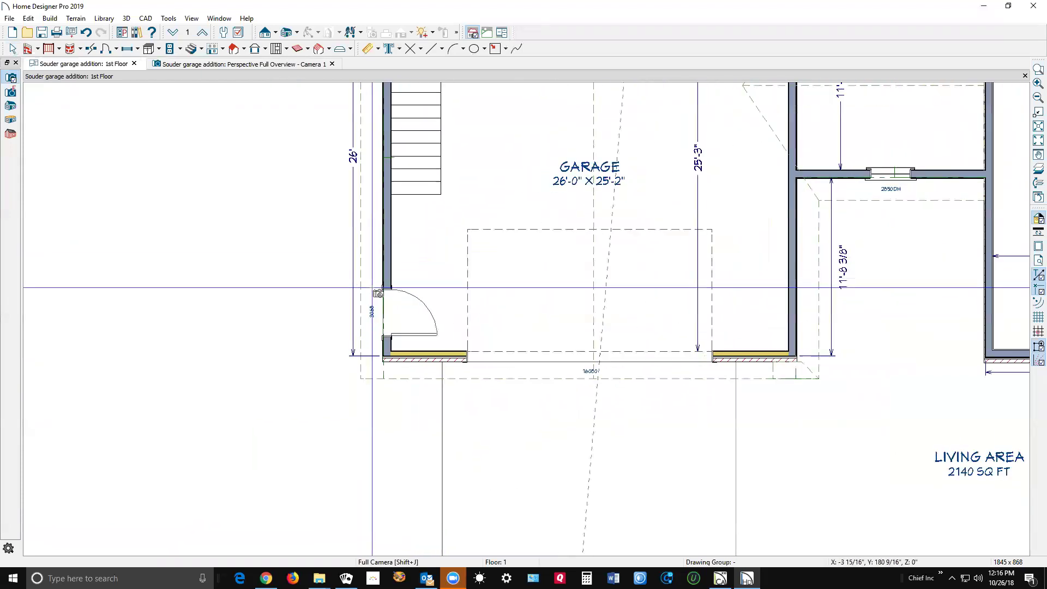
scroll(375, 285, "up", 2)
key("space")
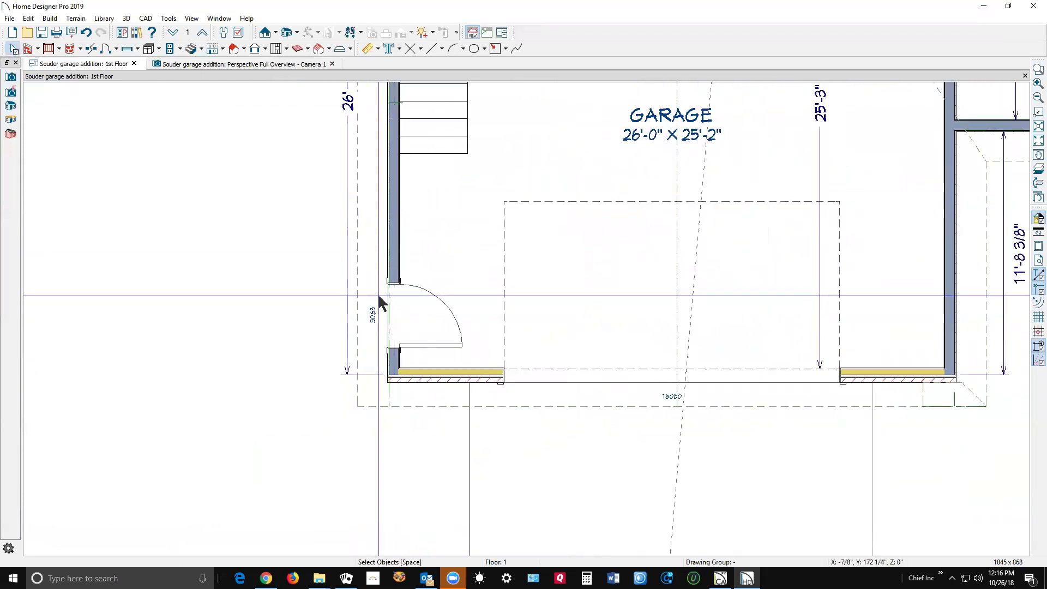
scroll(401, 368, "down", 2)
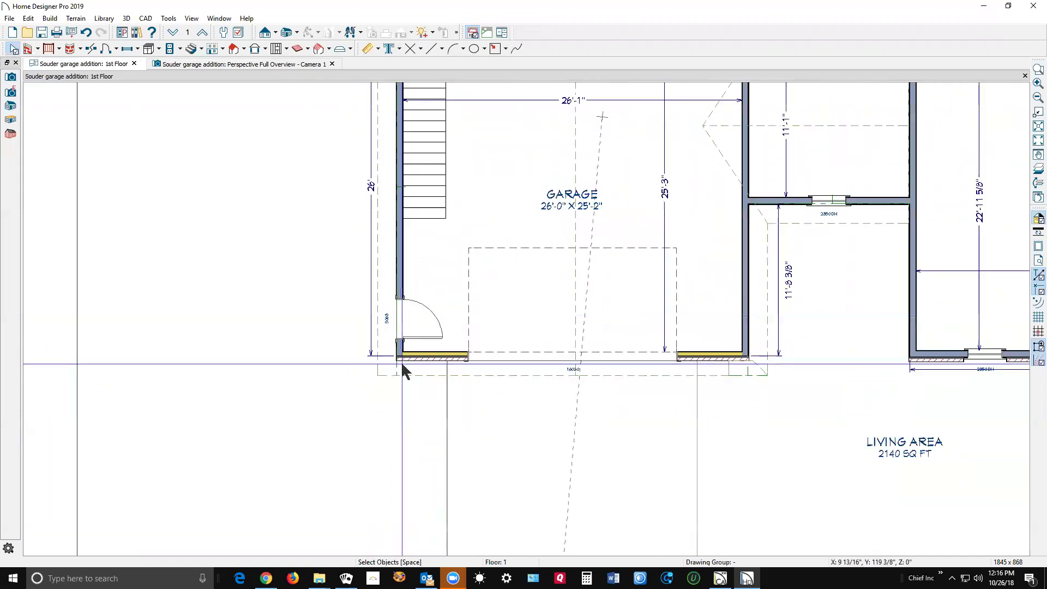
scroll(755, 283, "up", 1)
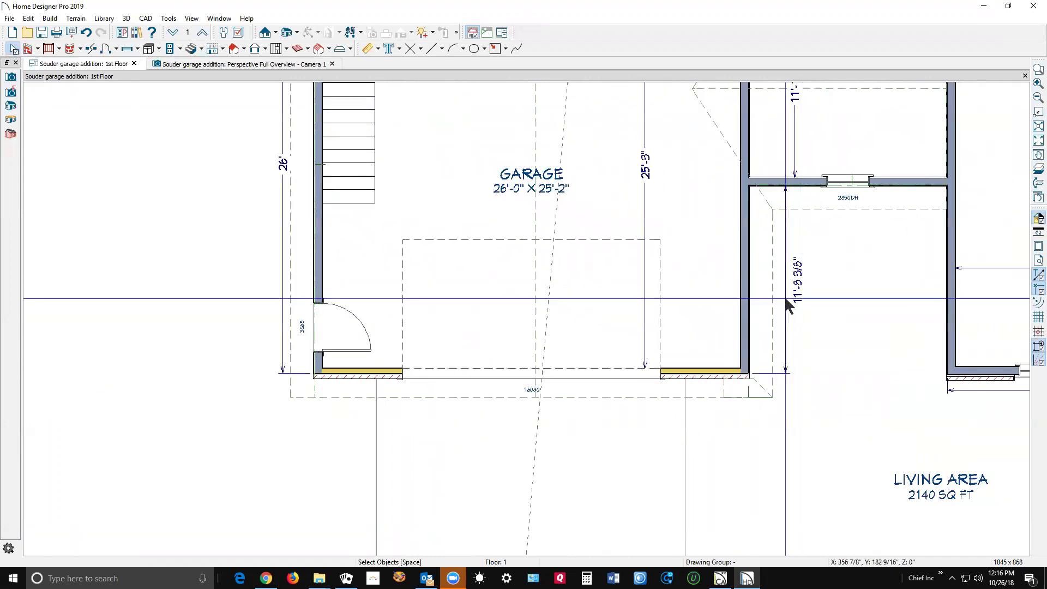
scroll(767, 319, "down", 2)
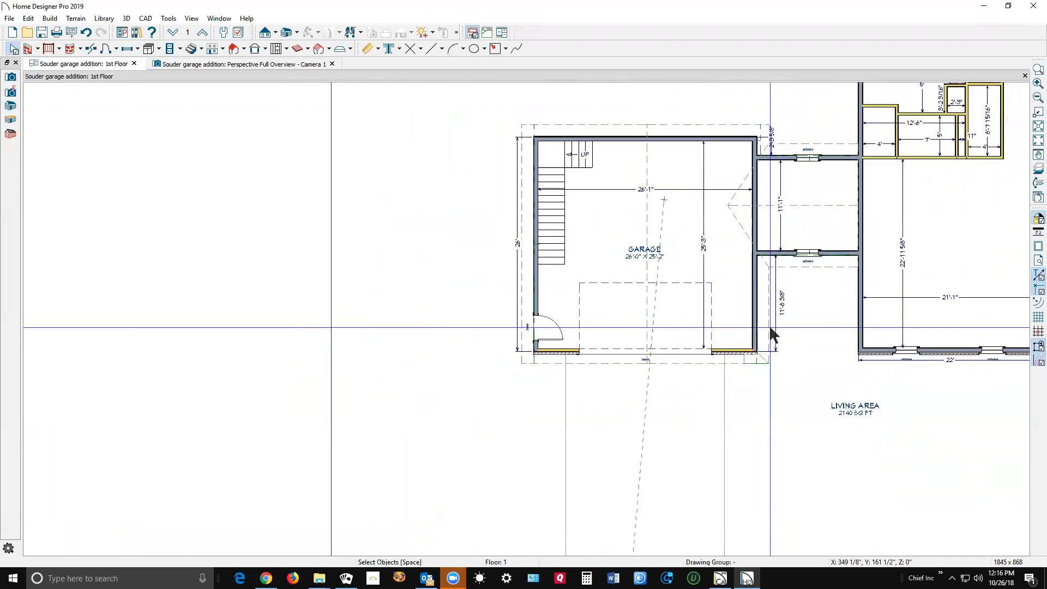
scroll(771, 123, "up", 3)
scroll(770, 120, "up", 2)
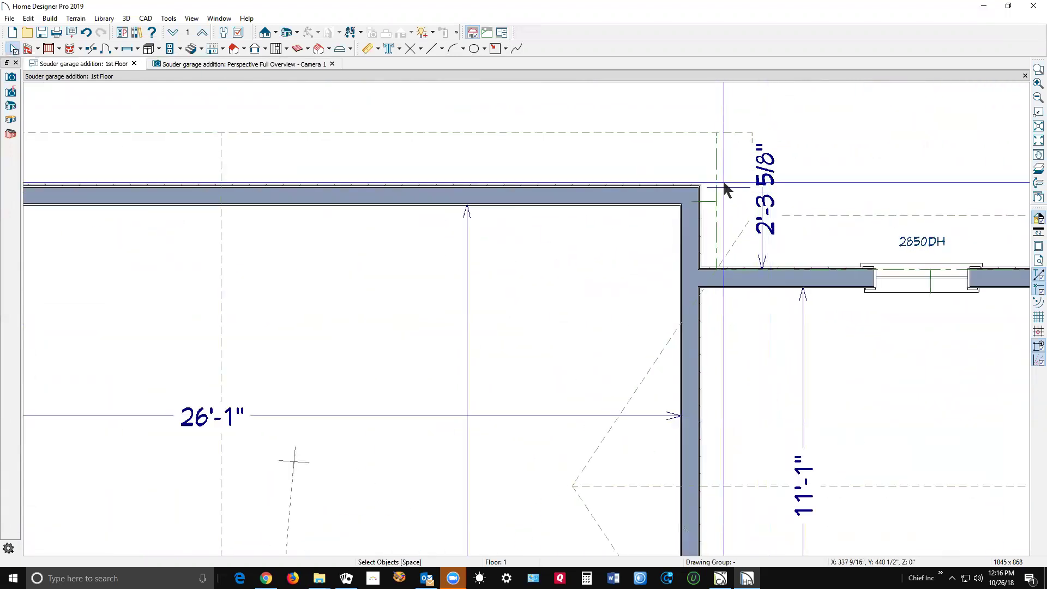
scroll(725, 199, "up", 2)
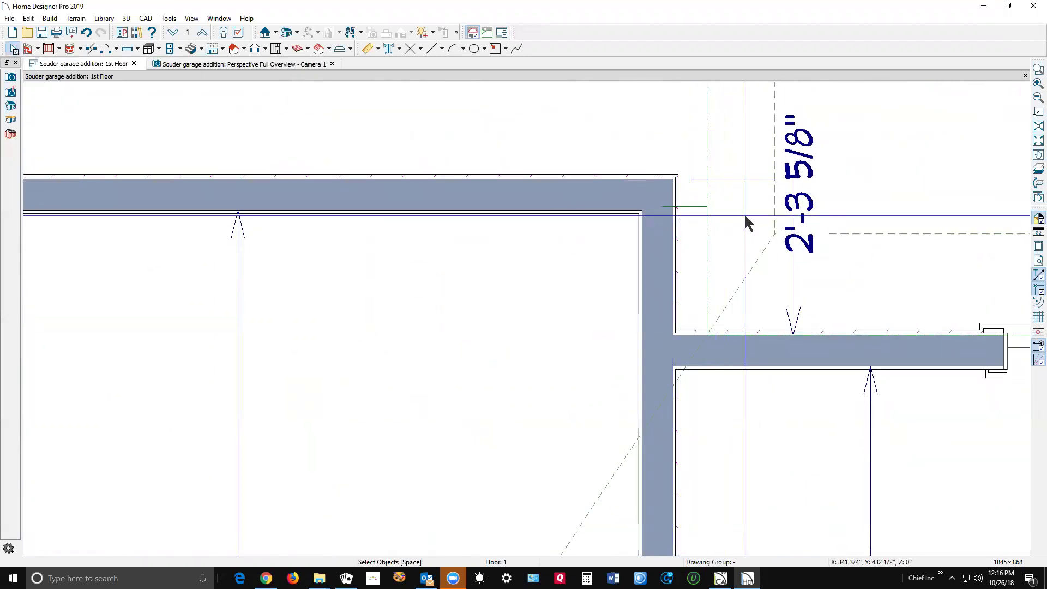
- Start a point-to-point move on the garage roof plane beside the connector and agree to turn Auto Rebuild Roofs off
left_click(774, 109)
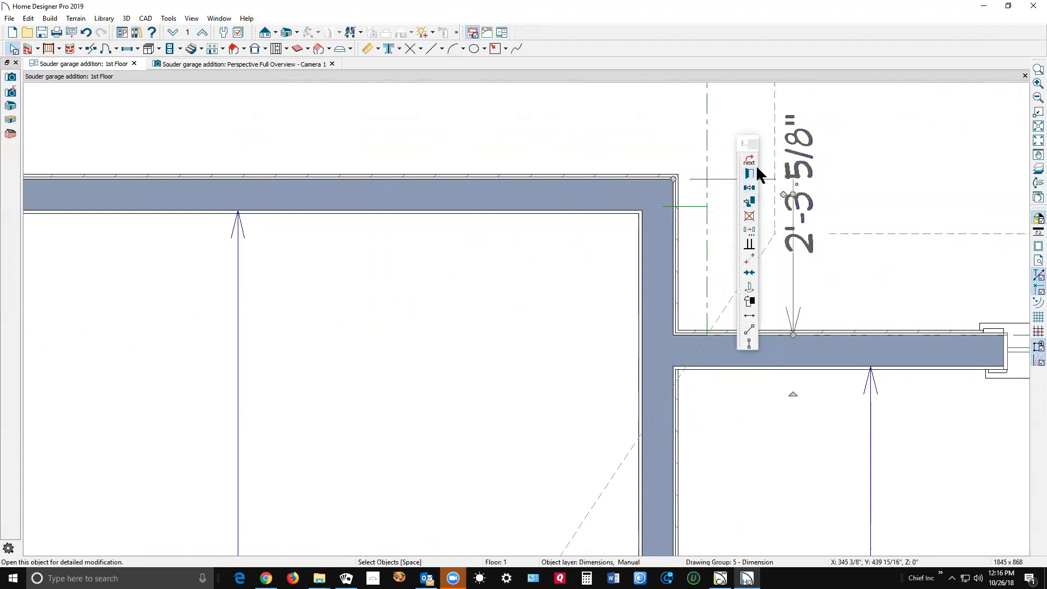
left_click(774, 88)
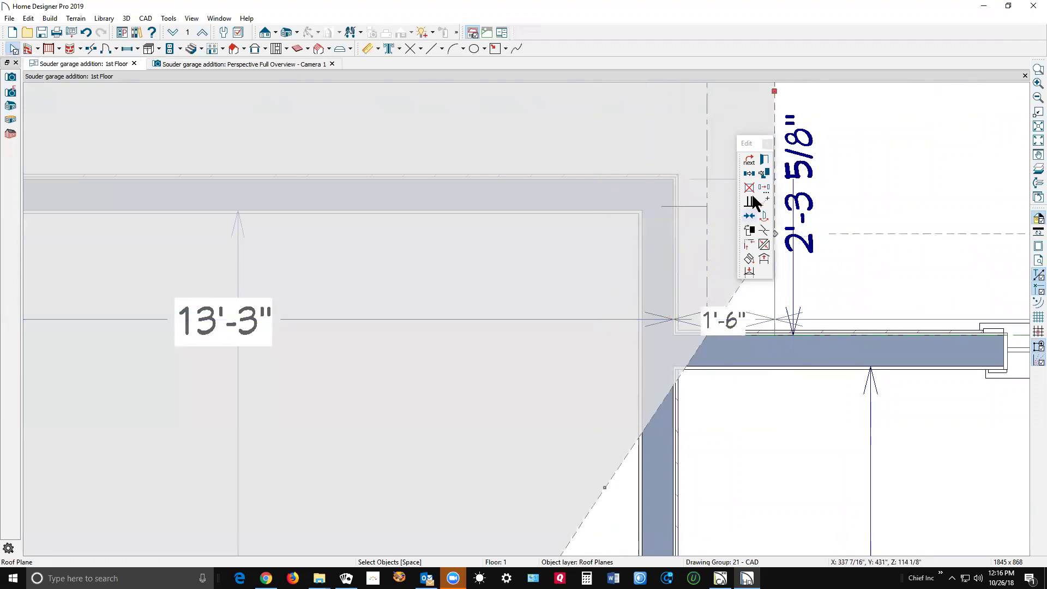
left_click_drag(766, 141, 890, 153)
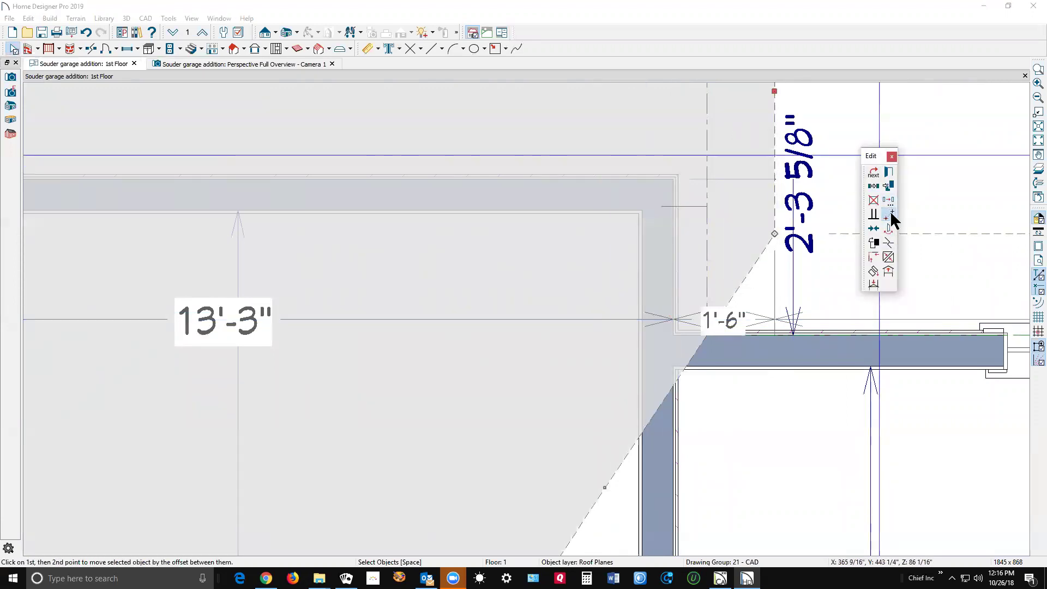
left_click(890, 210)
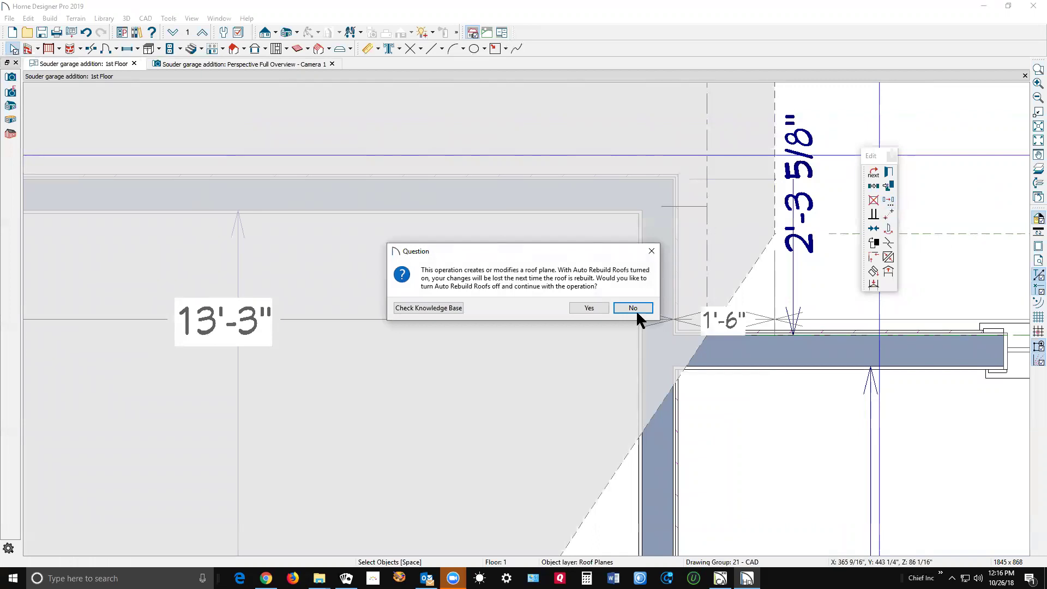
left_click(585, 307)
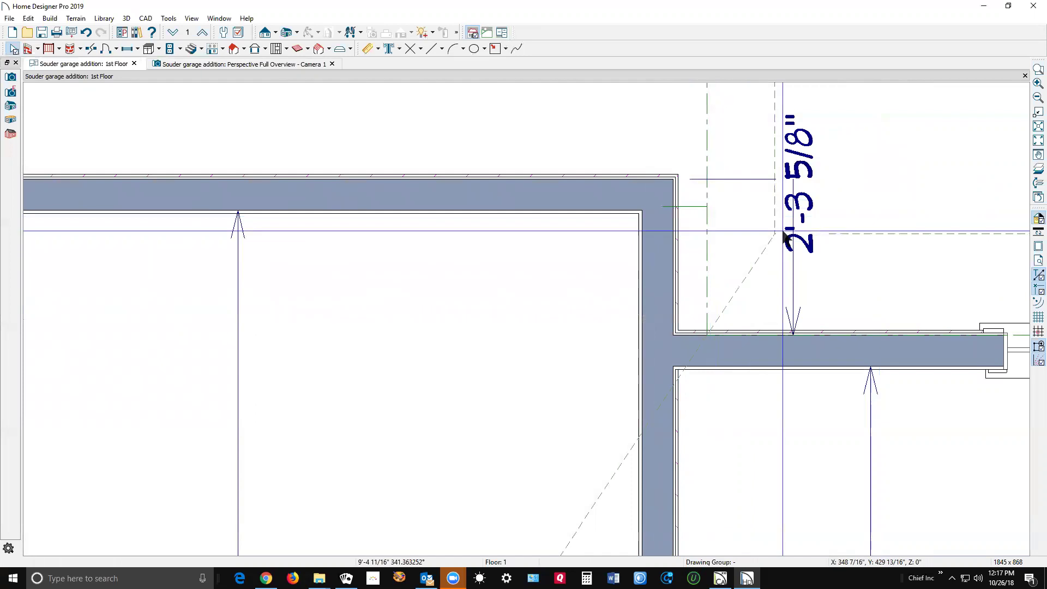
- Examine how the garage roof's edge and baseline sit relative to the wall at the rear connector corner
scroll(784, 211, "down", 3)
scroll(784, 212, "down", 3)
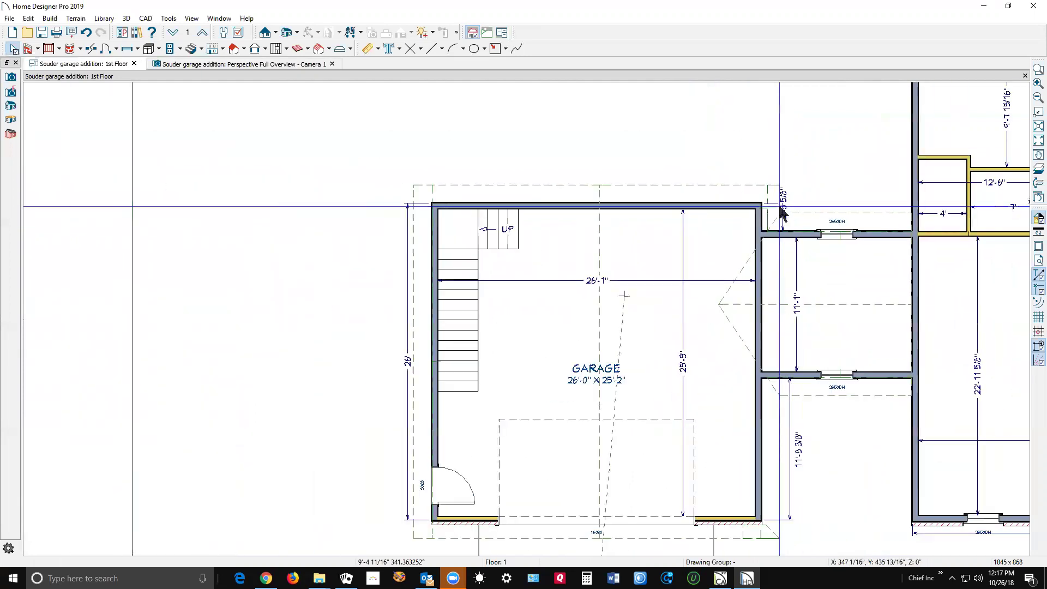
scroll(780, 207, "down", 1)
scroll(756, 192, "up", 1)
scroll(758, 195, "up", 1)
scroll(771, 199, "down", 1)
scroll(771, 201, "up", 1)
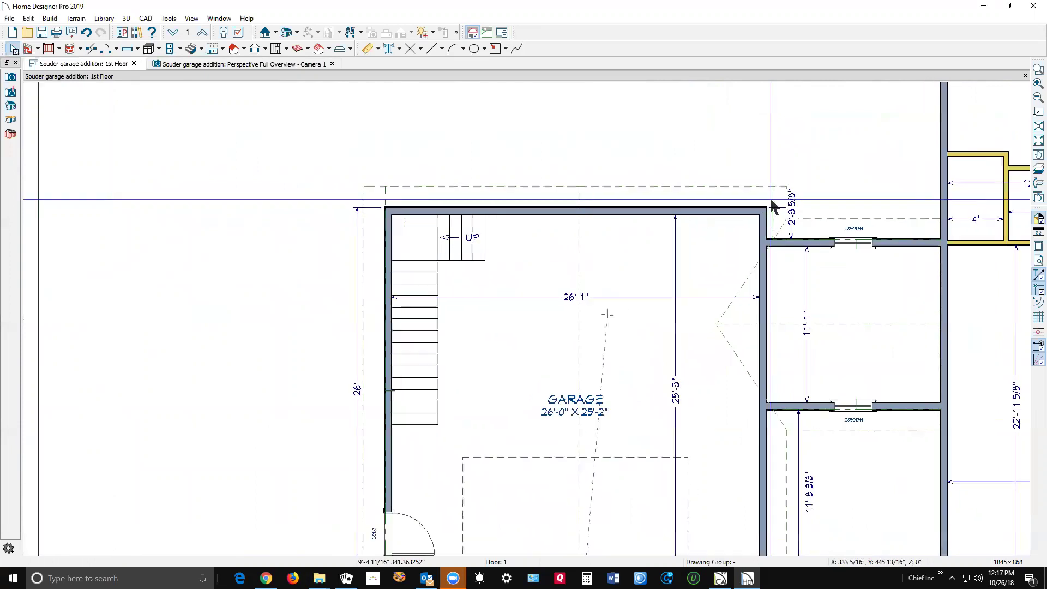
scroll(771, 200, "up", 4)
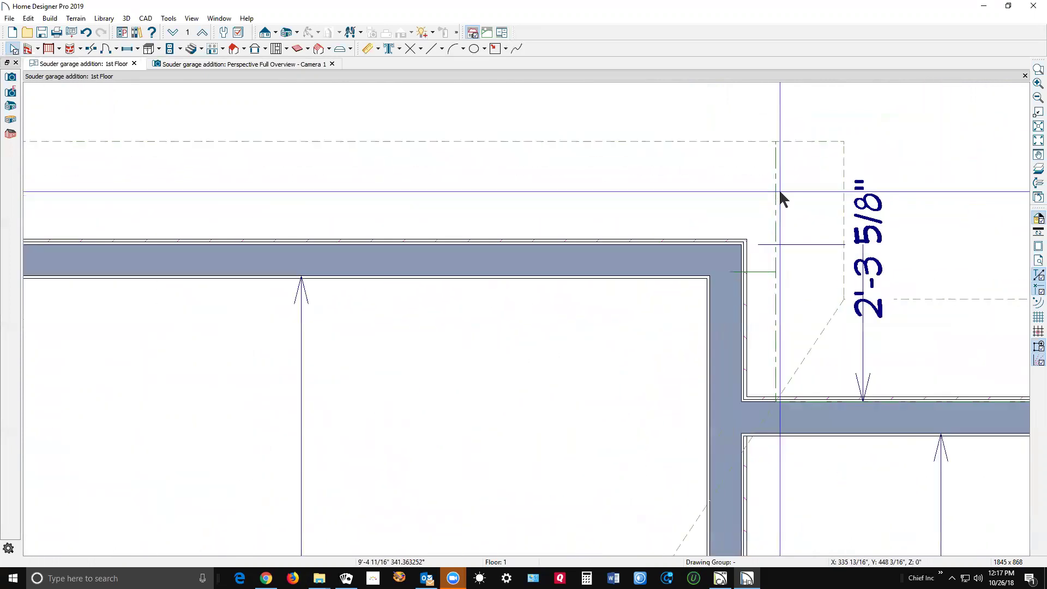
scroll(780, 192, "up", 1)
scroll(785, 281, "down", 4)
scroll(744, 267, "down", 3)
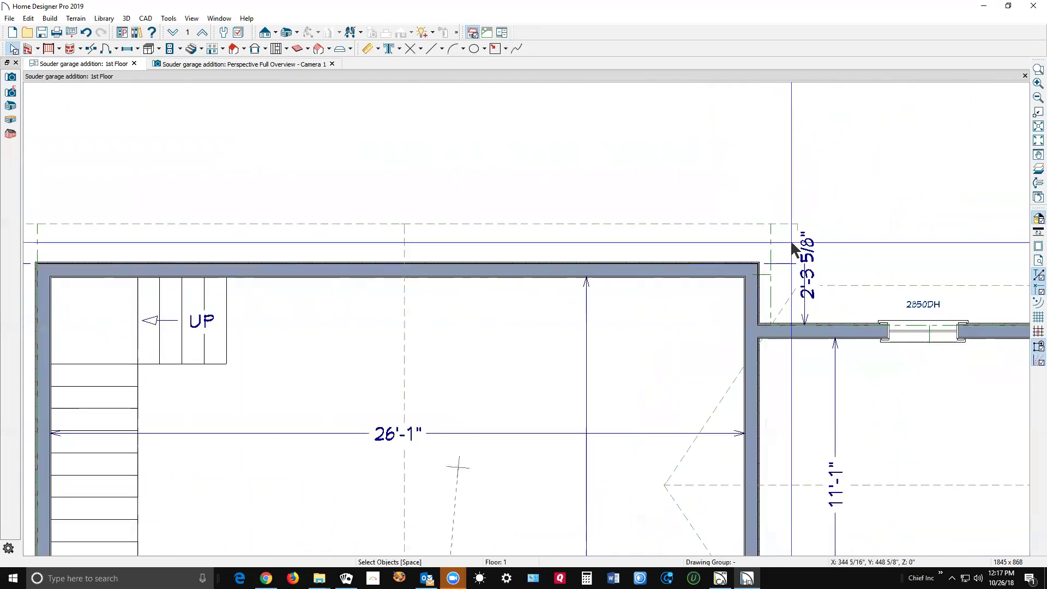
- Shift the 2'-3 5/8" dimension at the rear connector corner sideways, clear of the garage roof edge
left_click(805, 317)
left_click_drag(805, 317, 855, 315)
left_click(846, 208)
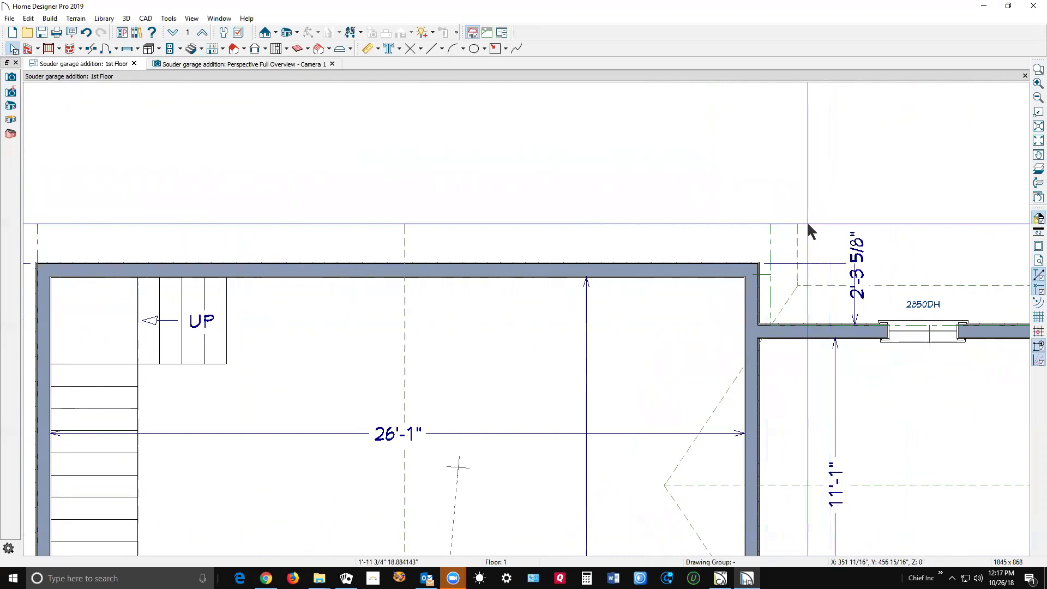
- Check the automatic rebuild, pitch and overhang settings in Build Roof and close it without changes
double_click(239, 48)
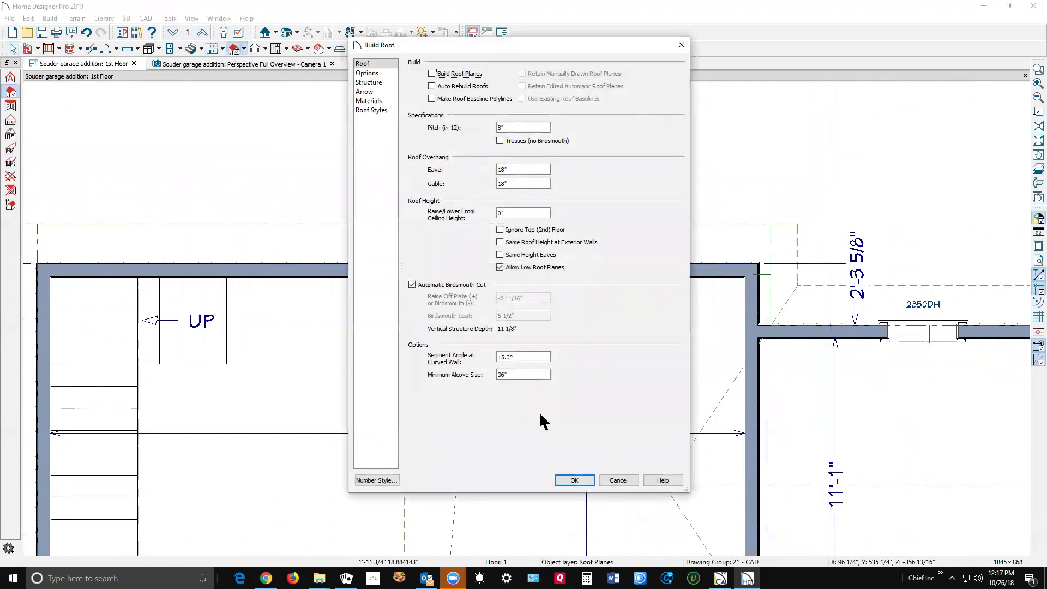
left_click(614, 477)
- Move the garage roof plane beside the connector point to point, from its baseline to the wall's outer main layer
scroll(786, 248, "up", 2)
scroll(790, 254, "up", 2)
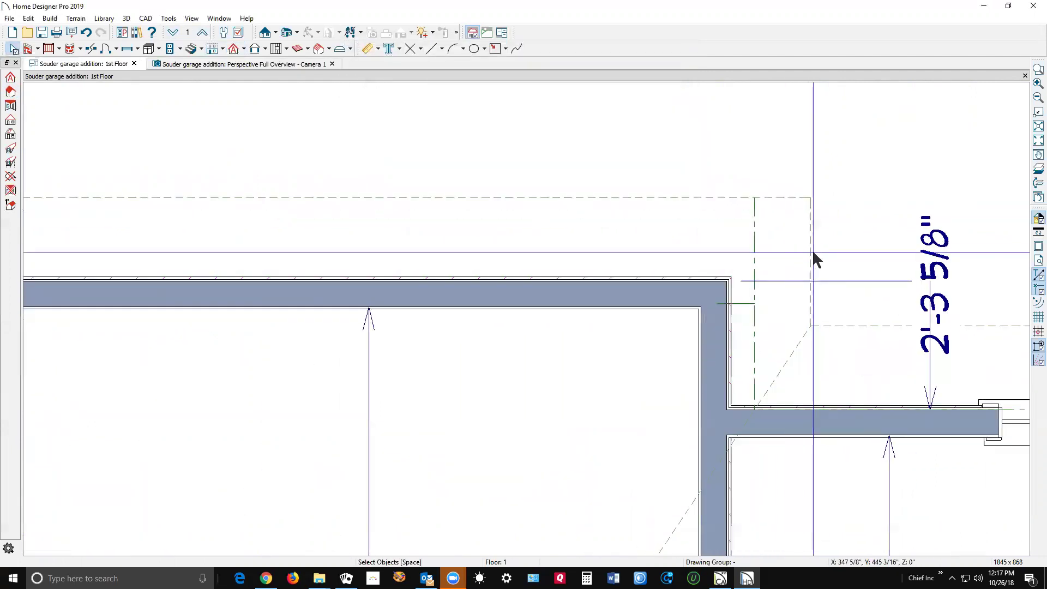
left_click(813, 257)
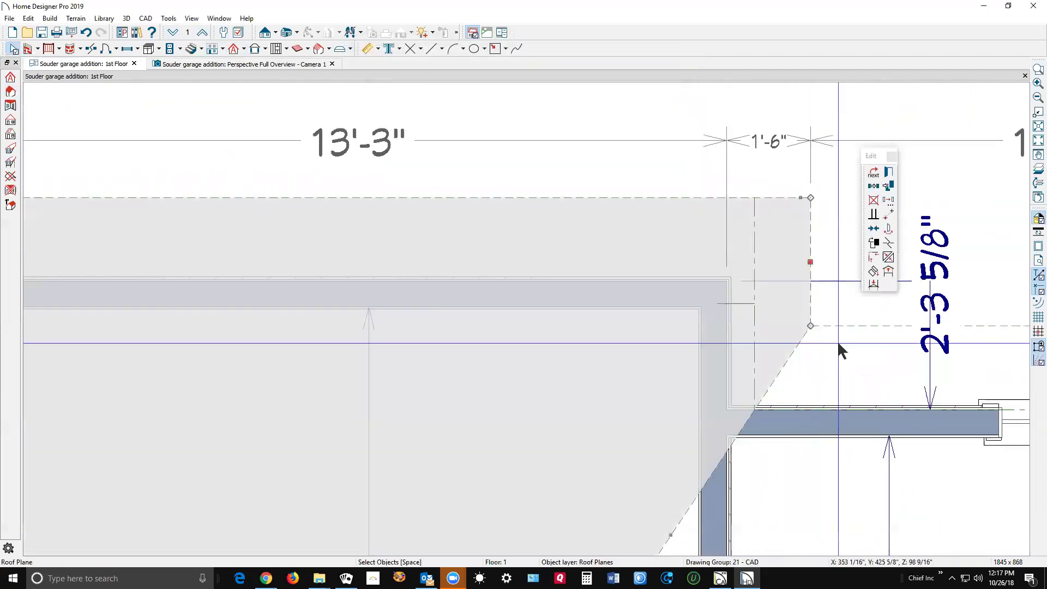
left_click(891, 217)
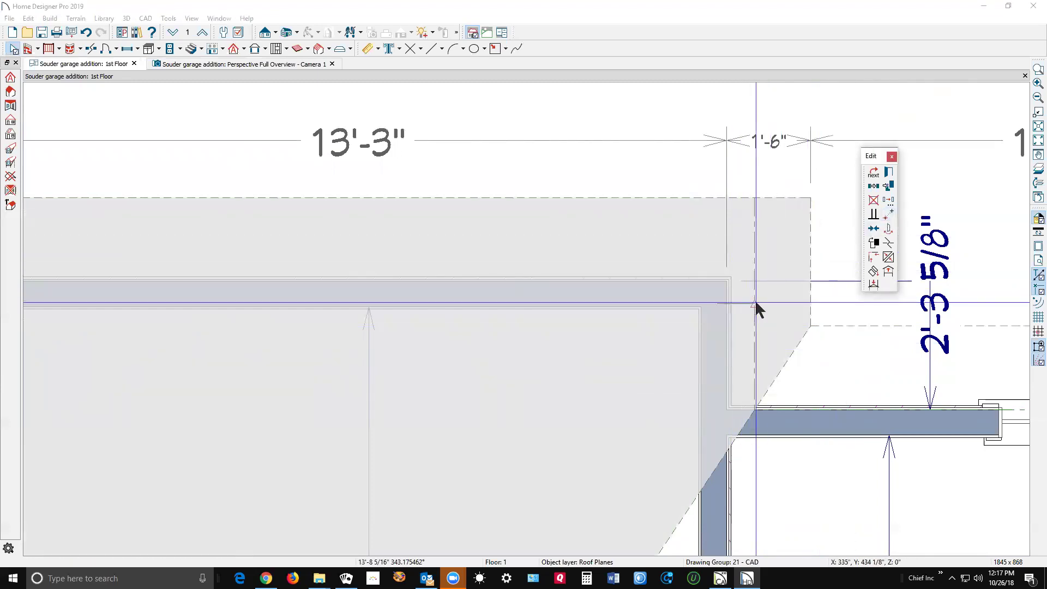
left_click(756, 304)
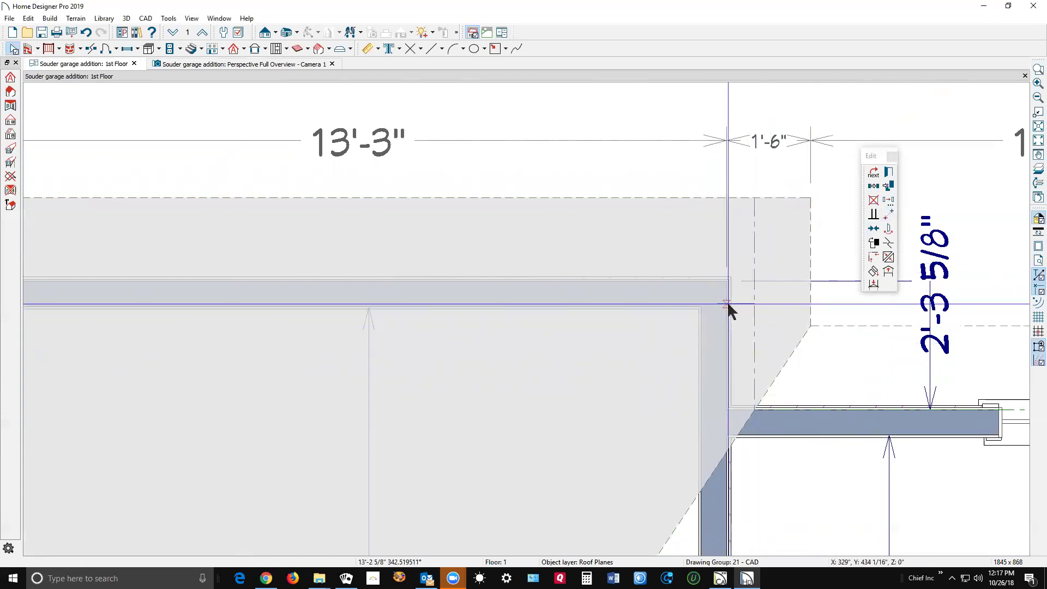
left_click(728, 301)
left_click(868, 317)
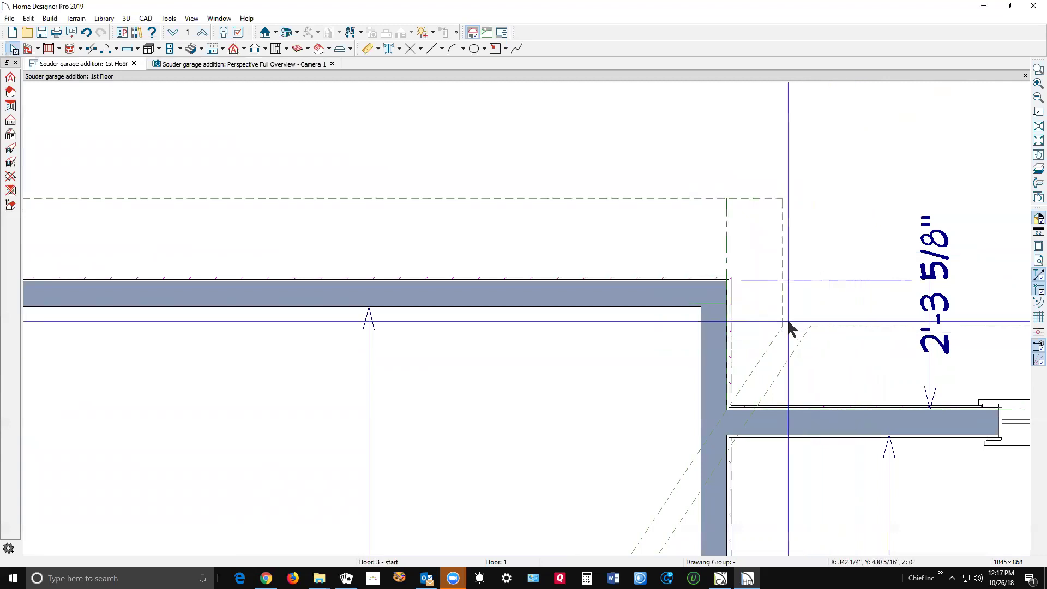
- Review the connector roof plane's specification and the Build Roof settings without changing either
double_click(839, 326)
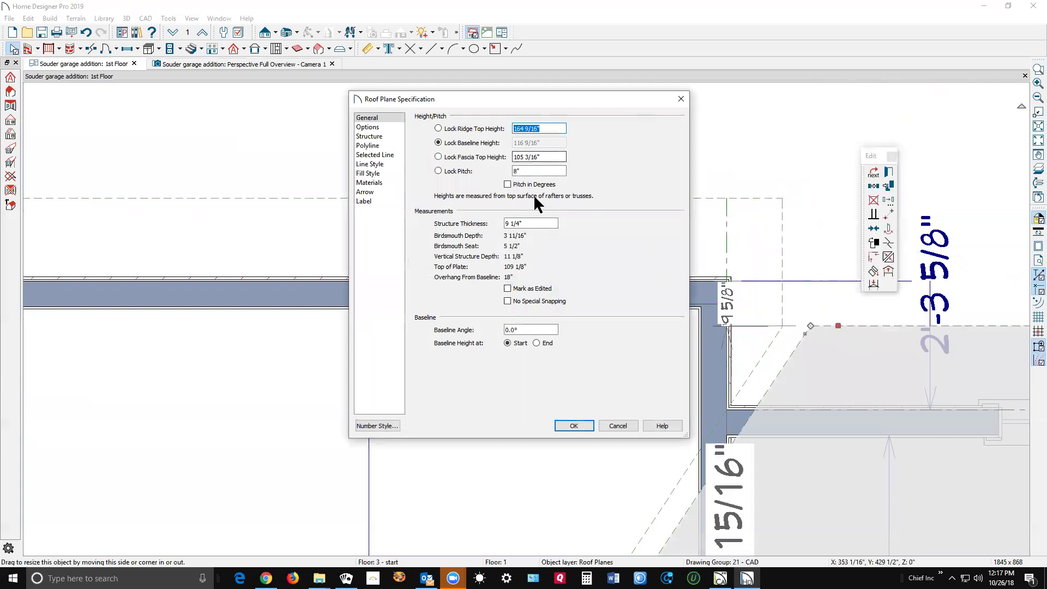
left_click(620, 426)
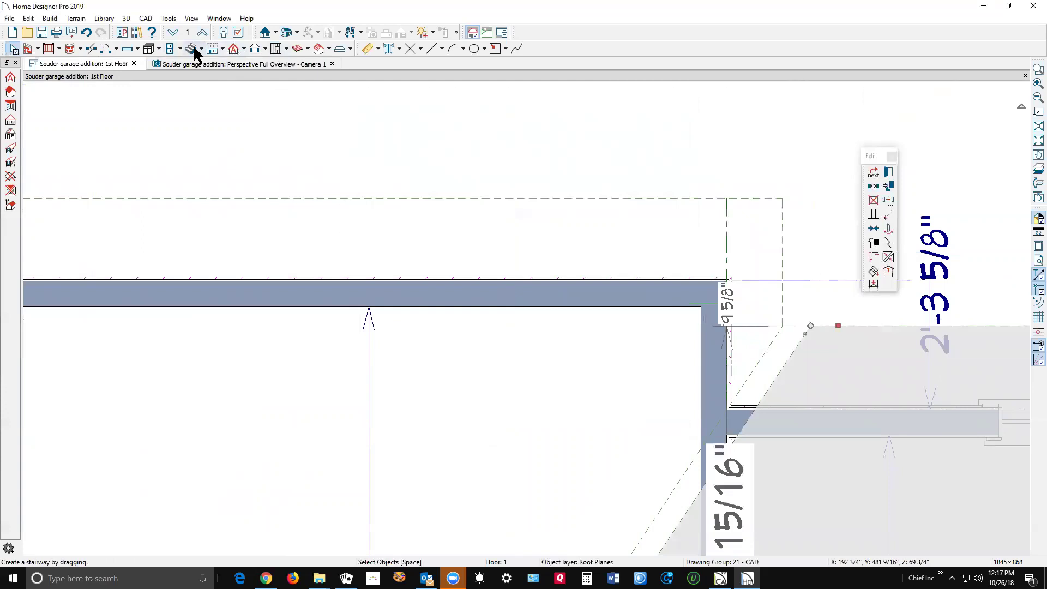
left_click(242, 50)
left_click(254, 65)
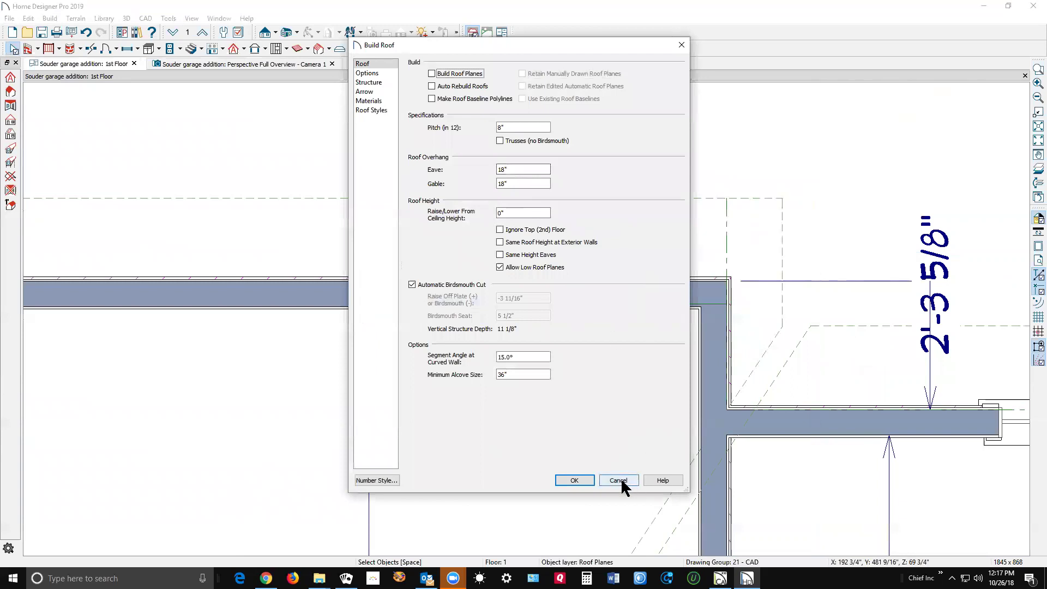
left_click(619, 480)
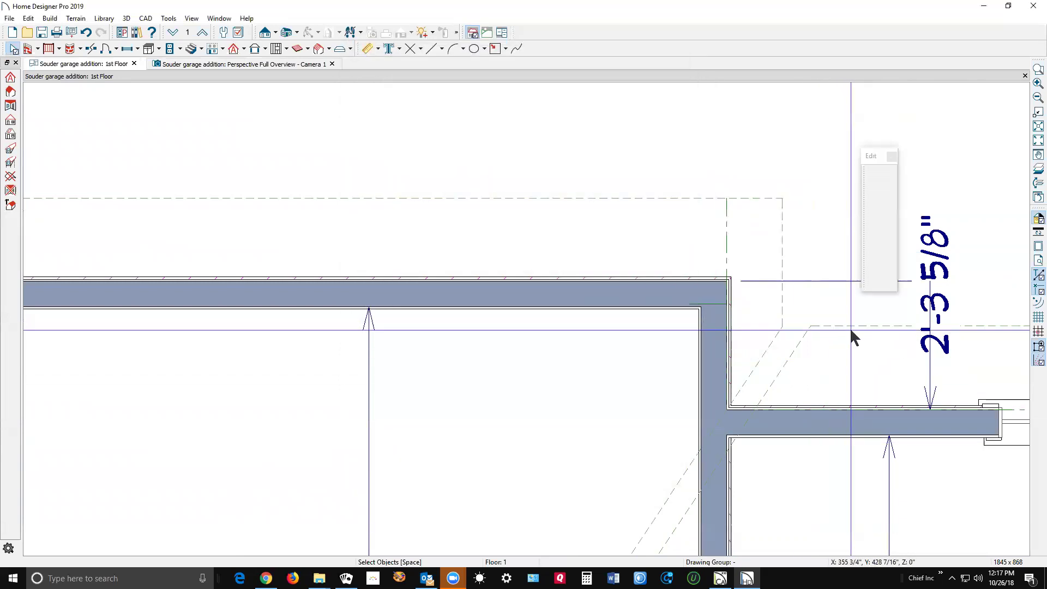
- Increase the moved garage roof plane's eave overhang through its temporary dimension, aligning its edge with the connector roof's corner
left_click(851, 330)
scroll(680, 267, "down", 2)
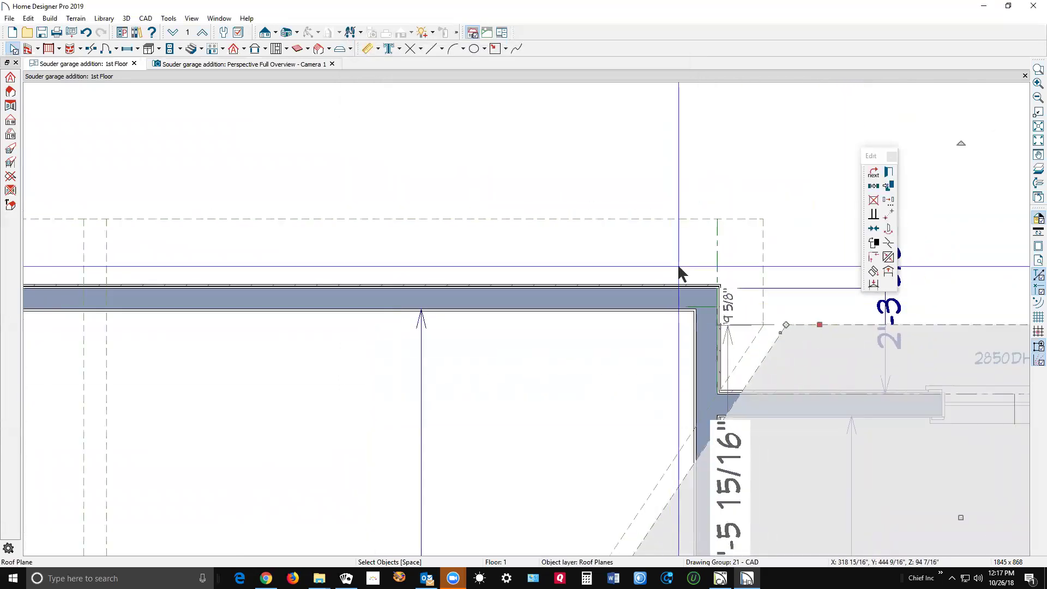
scroll(680, 267, "down", 1)
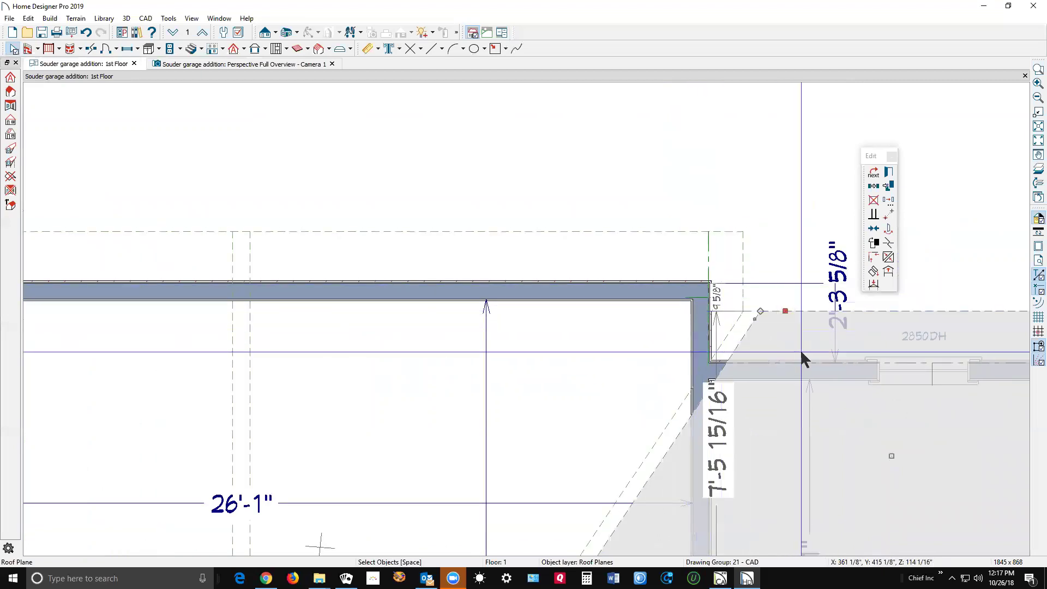
scroll(793, 342, "up", 1)
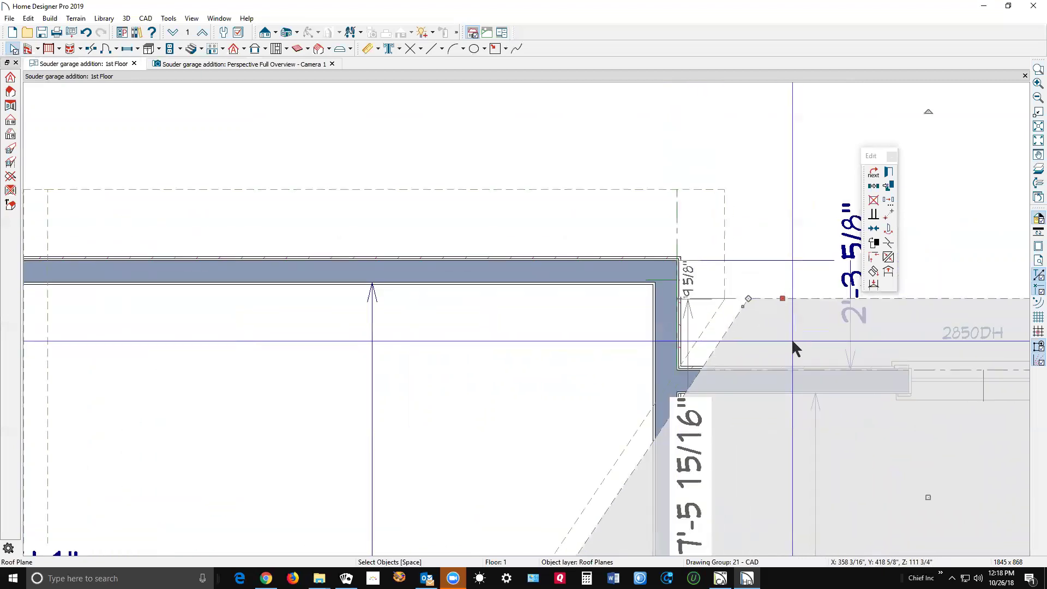
key("Escape")
scroll(780, 329, "up", 1)
left_click(715, 271)
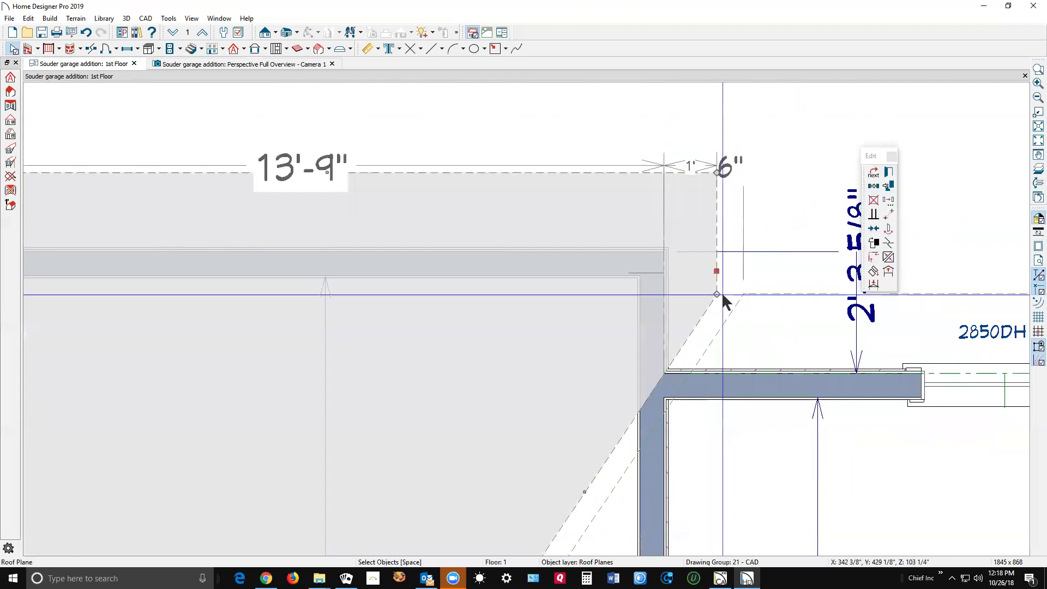
left_click(683, 168)
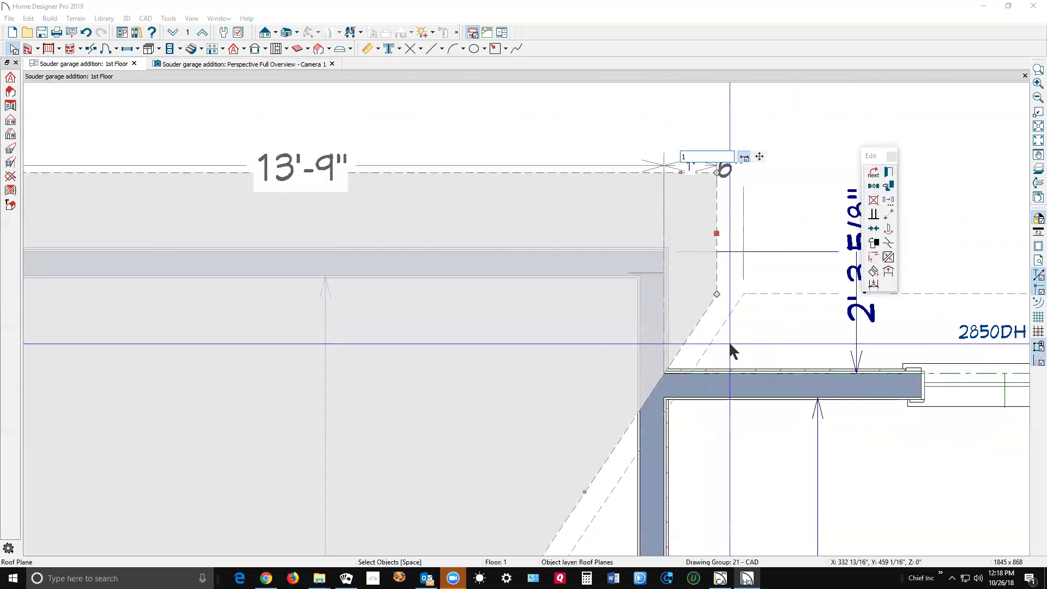
key("Return")
key("Escape")
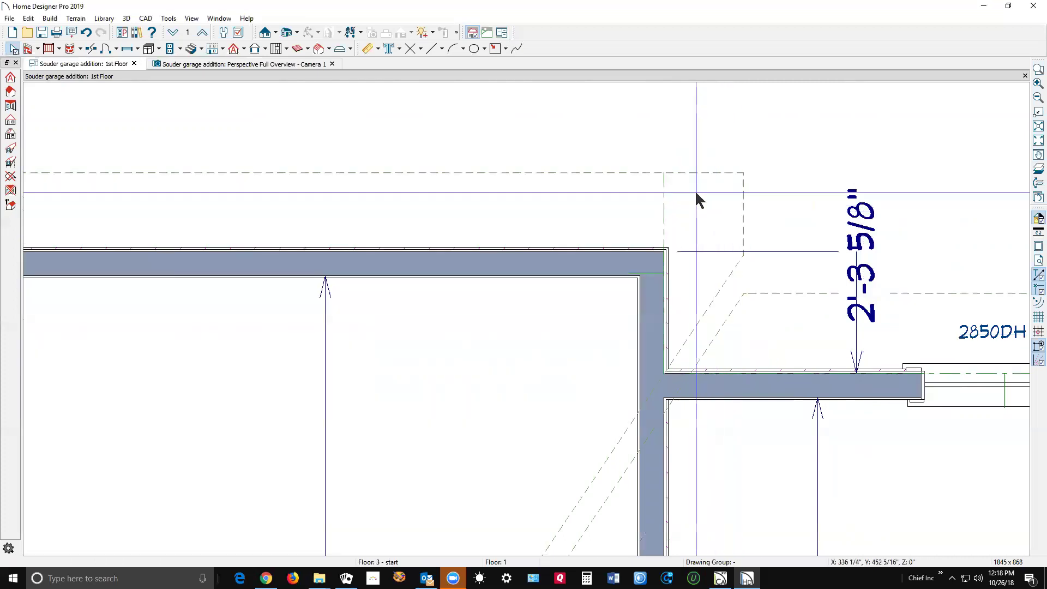
- Join the rear connector roof plane's angled edge to the adjoining edge of the garage roof plane to close the gap
right_click(719, 327)
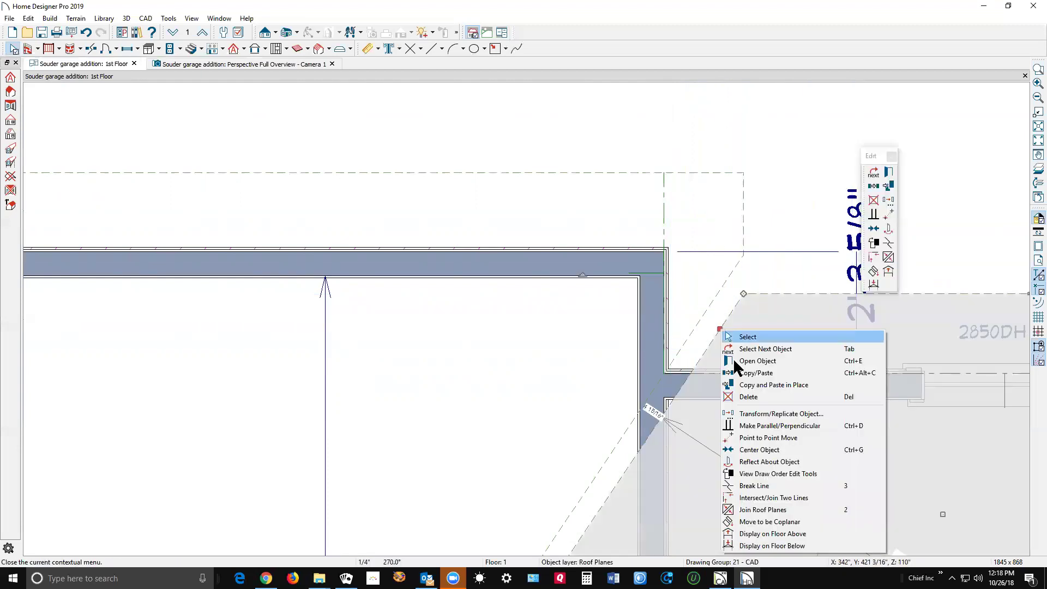
left_click(744, 510)
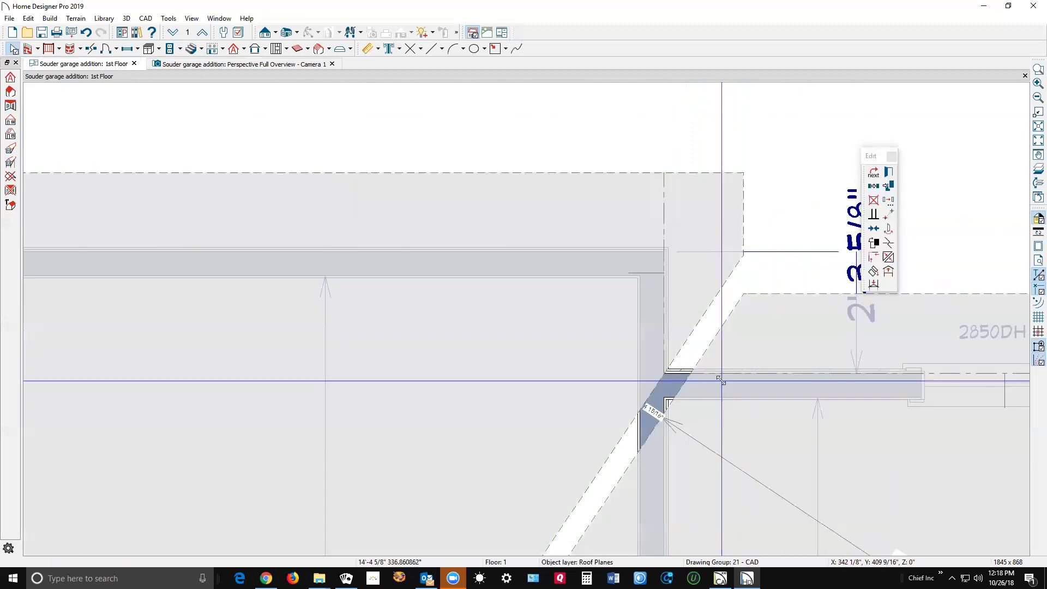
left_click(700, 318)
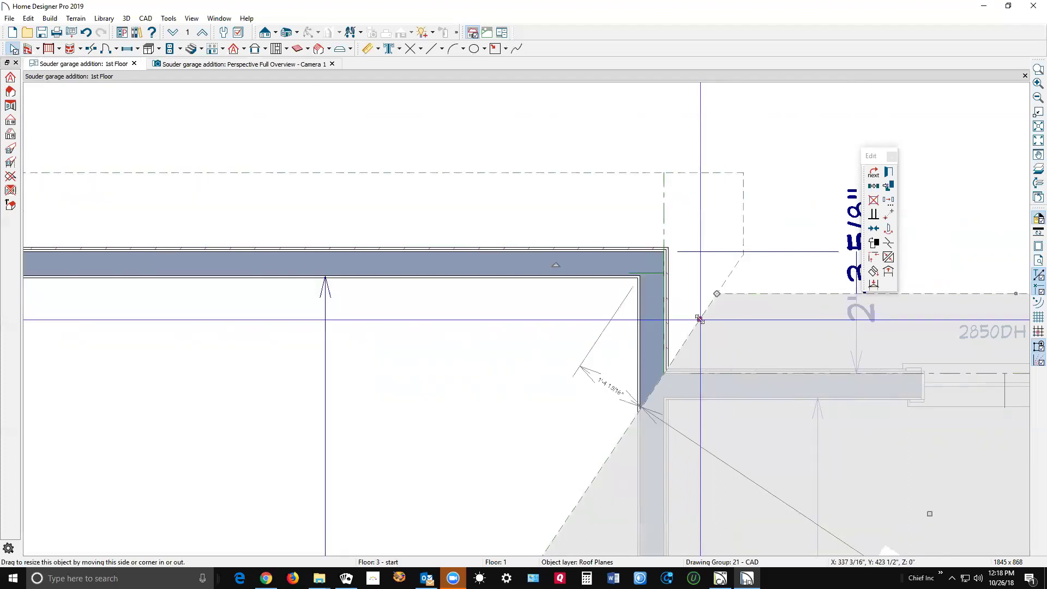
key("Escape")
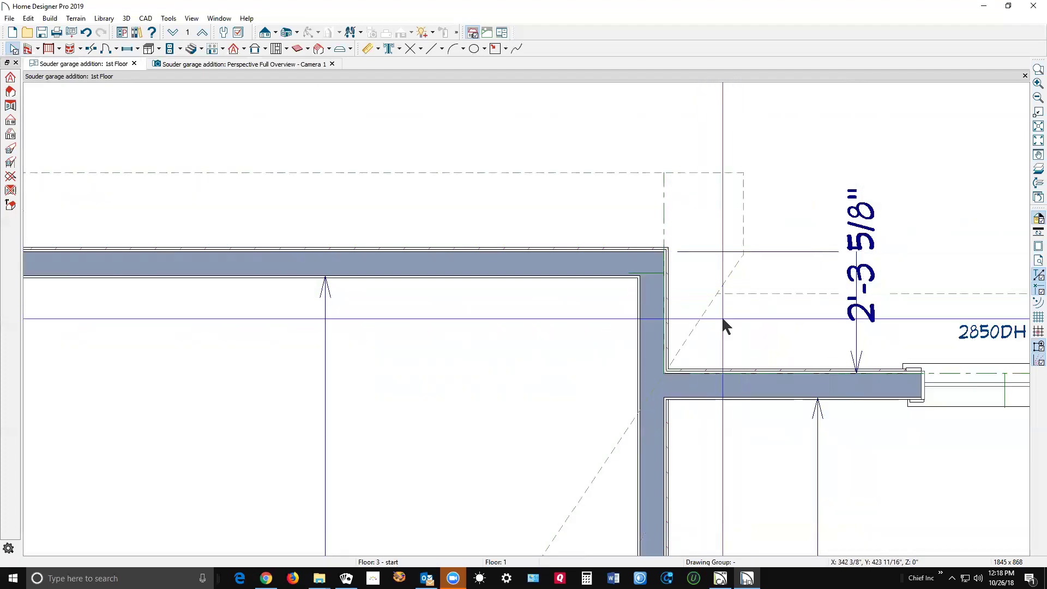
- Review the heights and pitch of the rear connector roof plane and the adjacent garage roof plane without changing either
scroll(720, 248, "down", 1)
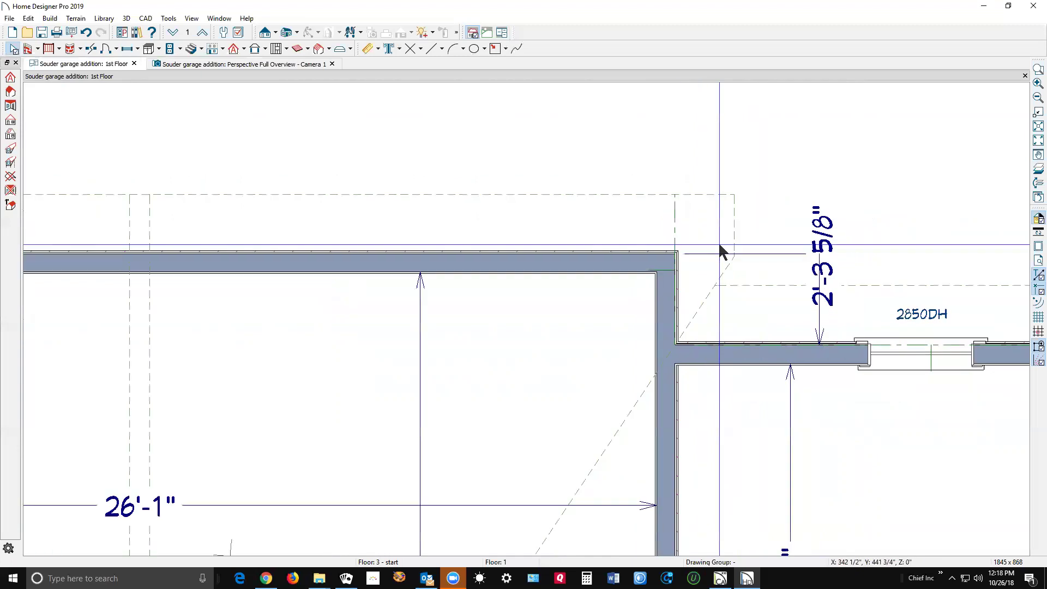
scroll(720, 248, "down", 3)
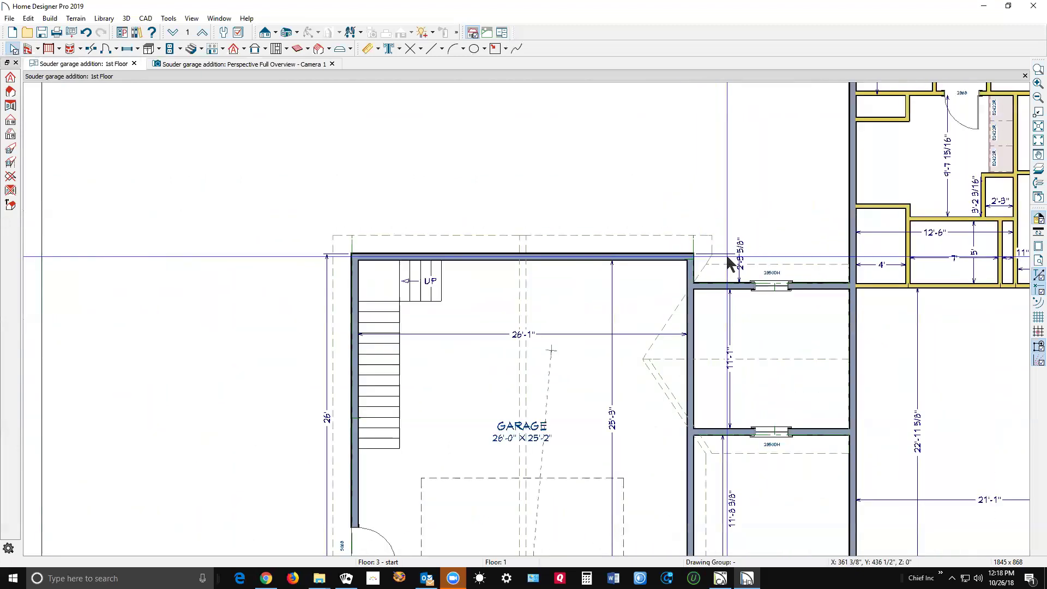
double_click(820, 263)
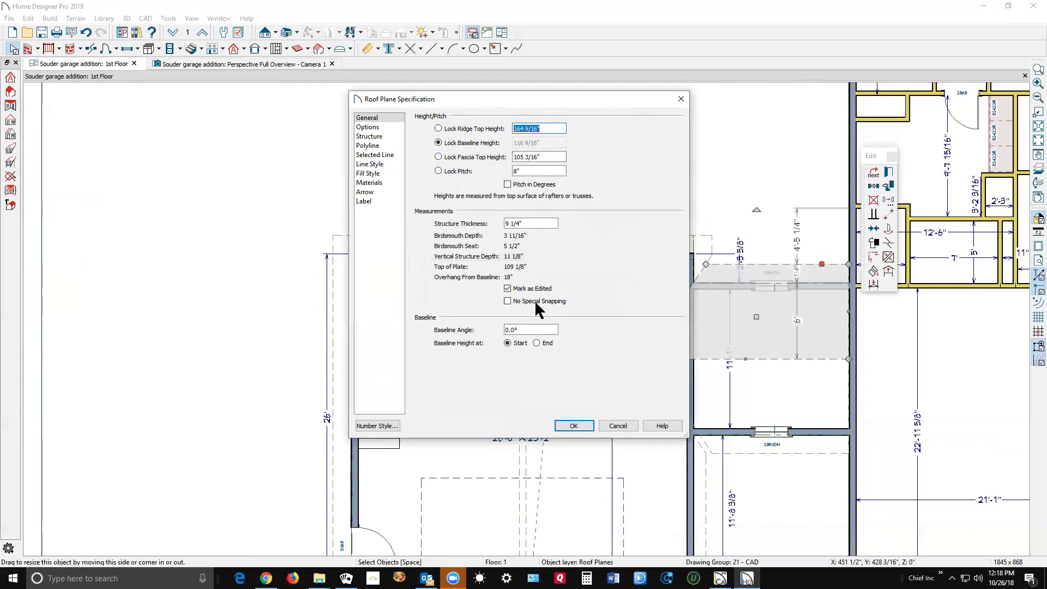
left_click(618, 425)
key("Escape")
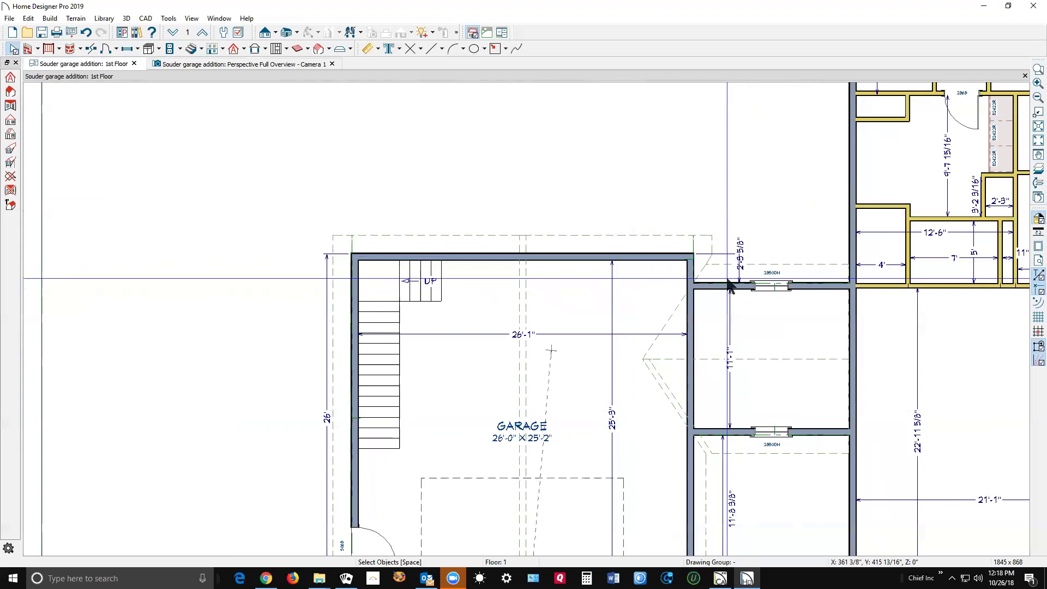
double_click(682, 246)
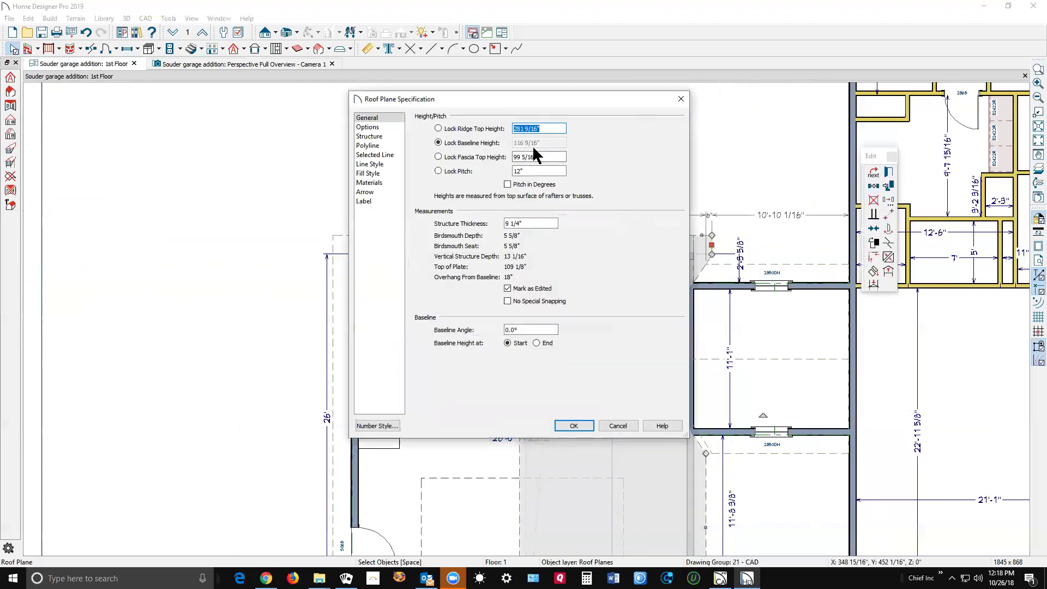
left_click(618, 425)
key("Escape")
- Compare the baseline heights of the two opposite garage roof planes in their specifications, leaving both unchanged
scroll(705, 261, "up", 1)
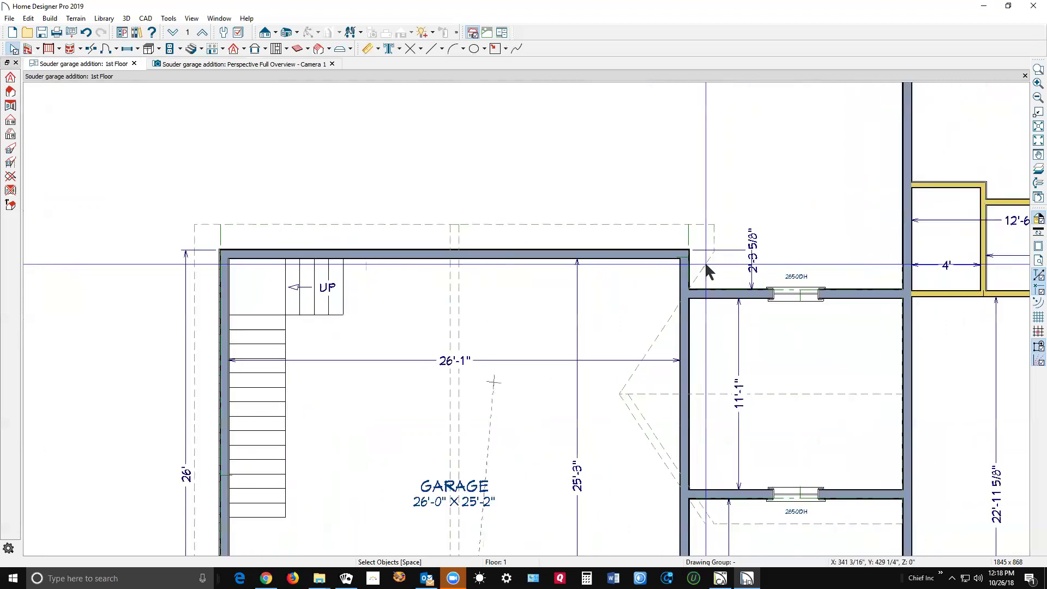
scroll(718, 234, "down", 1)
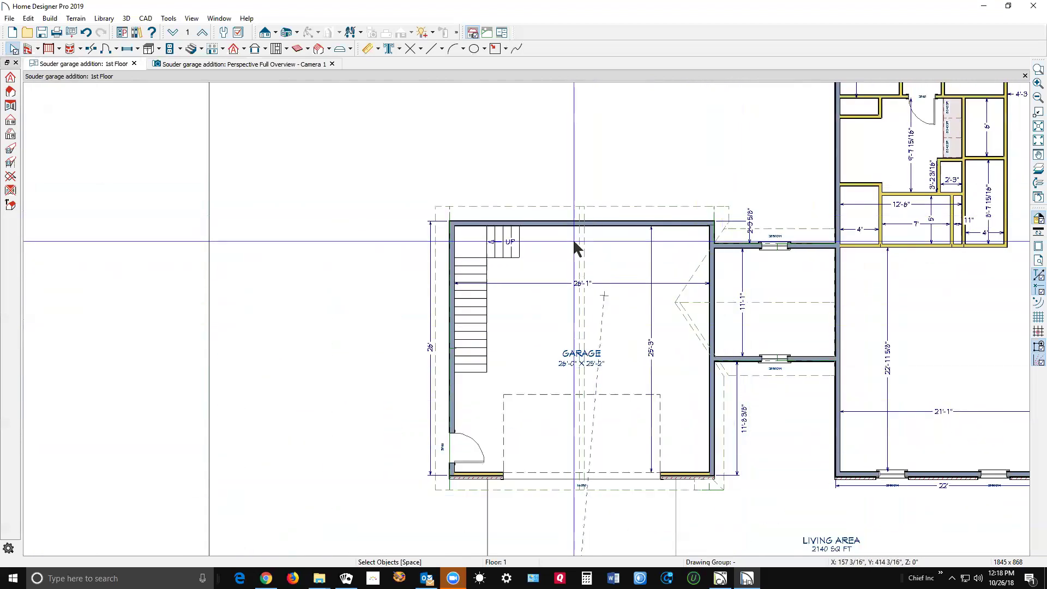
scroll(596, 264, "up", 1)
scroll(383, 297, "up", 1)
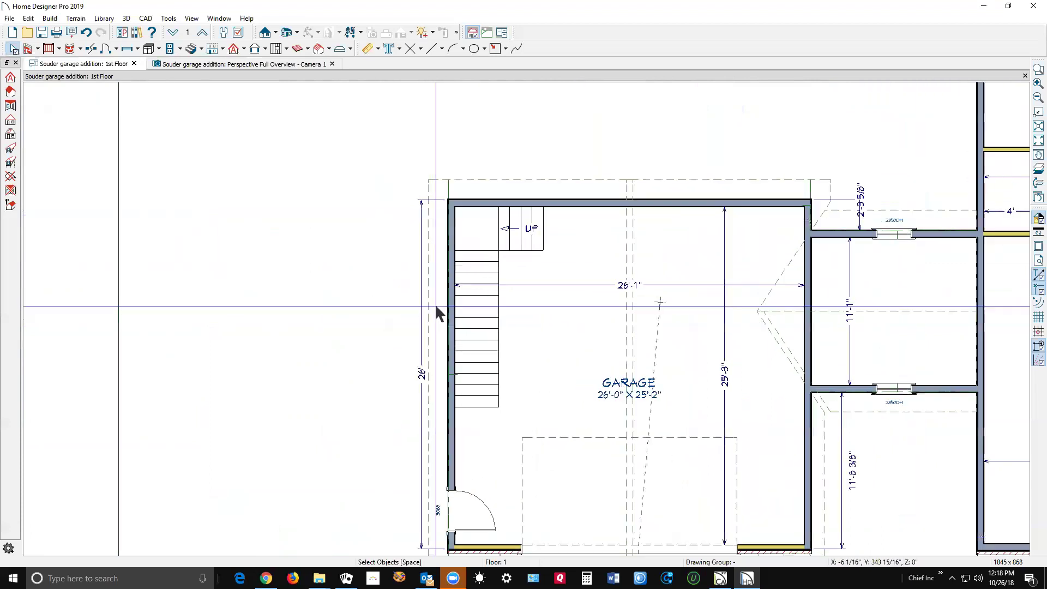
double_click(428, 307)
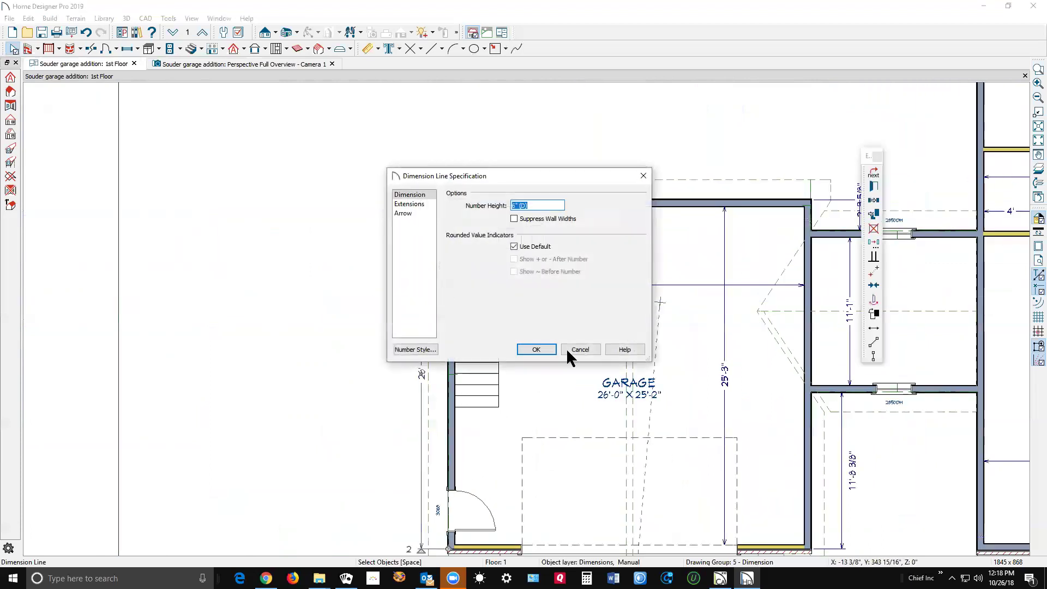
left_click(580, 349)
double_click(457, 179)
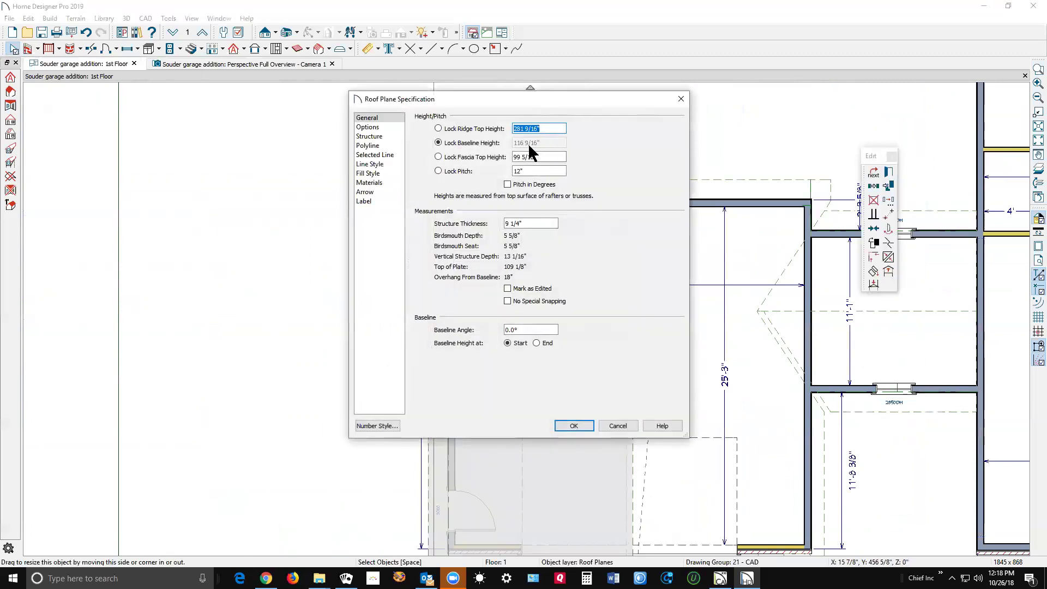
left_click(618, 425)
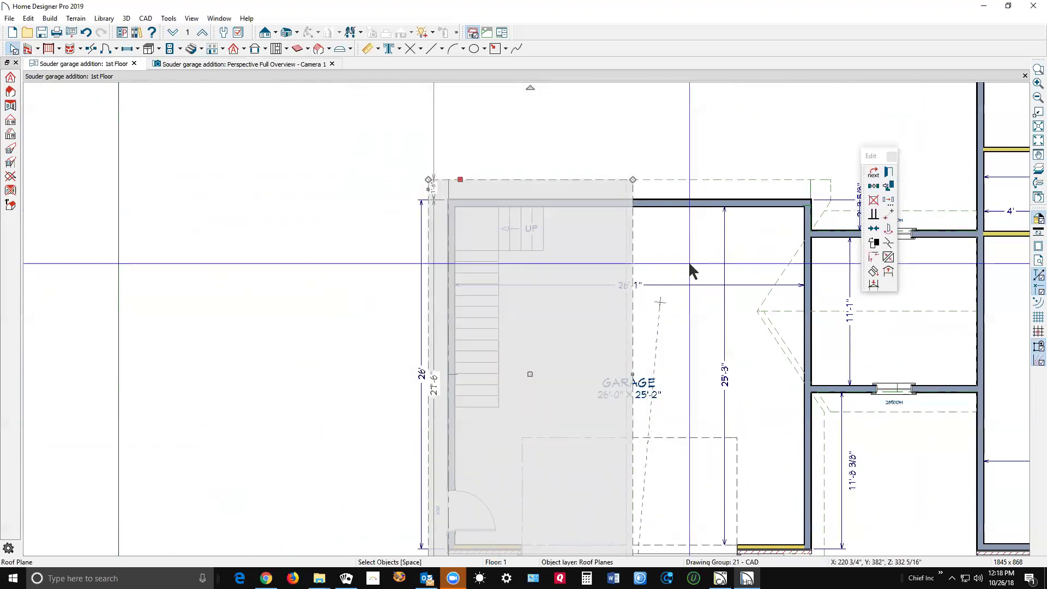
left_click(692, 174)
double_click(692, 173)
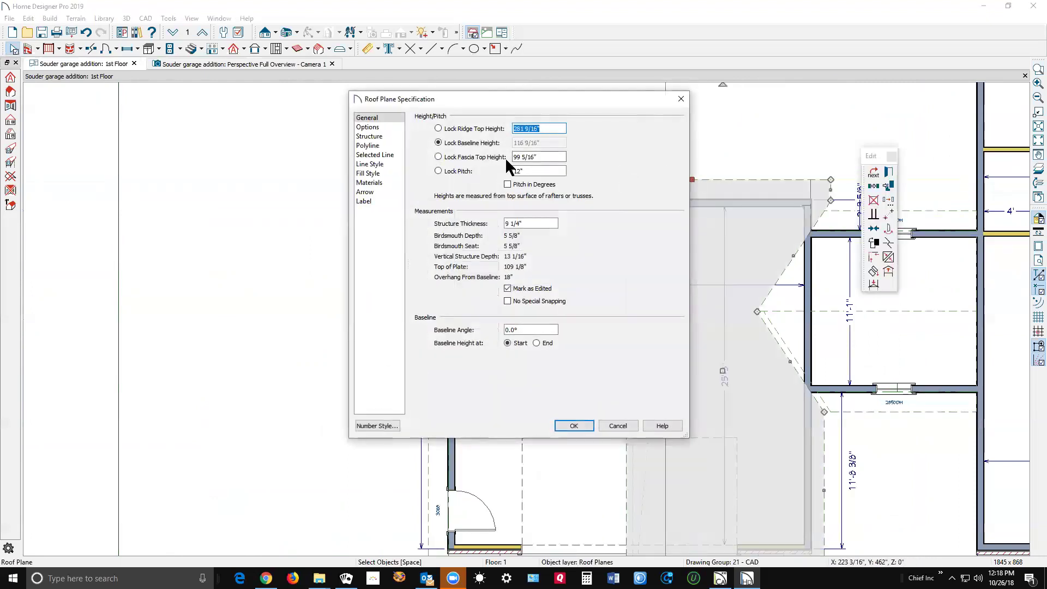
left_click(618, 425)
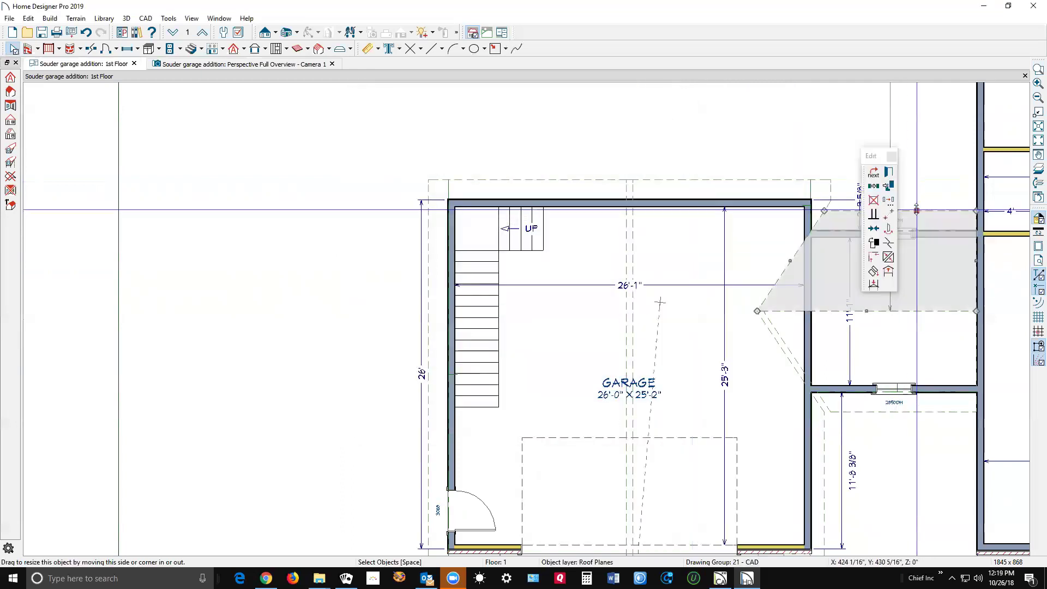
- Recheck the connector roof plane's baseline height and pitch against the adjacent garage roof plane without editing them
double_click(917, 210)
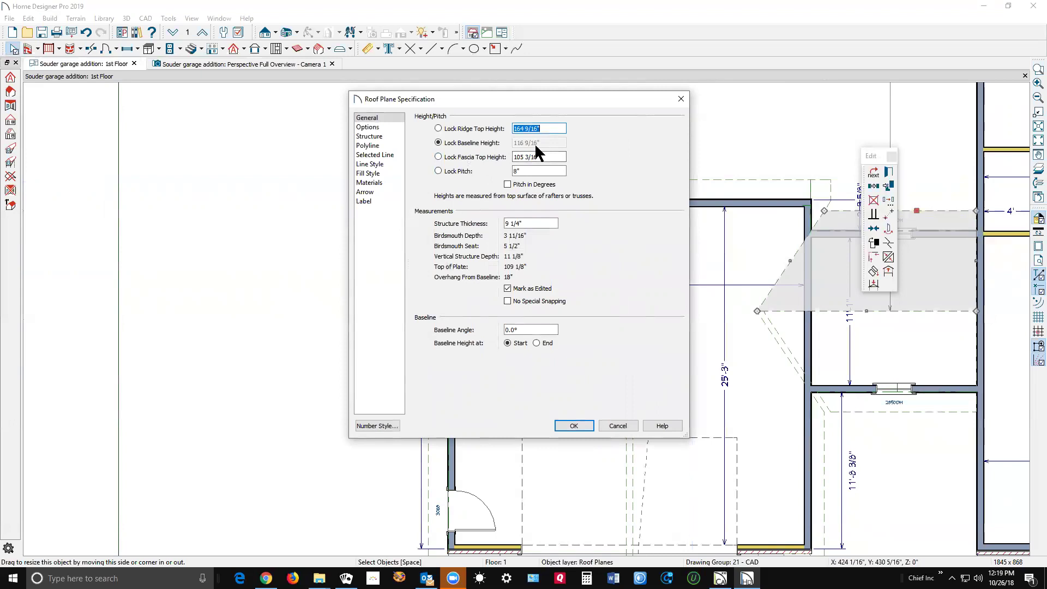
left_click(533, 172)
left_click(606, 426)
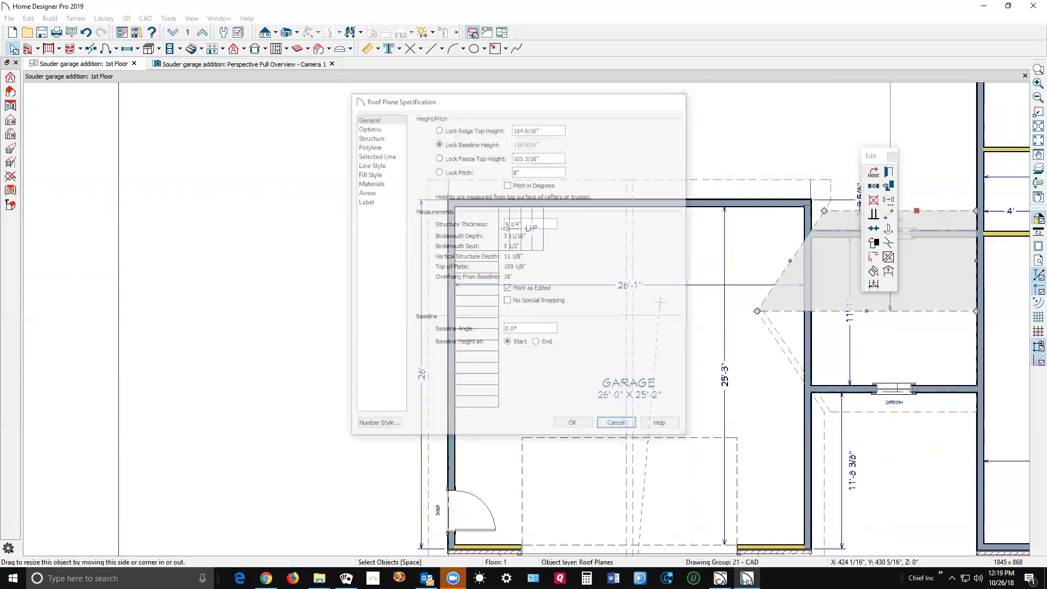
left_click(730, 180)
double_click(730, 180)
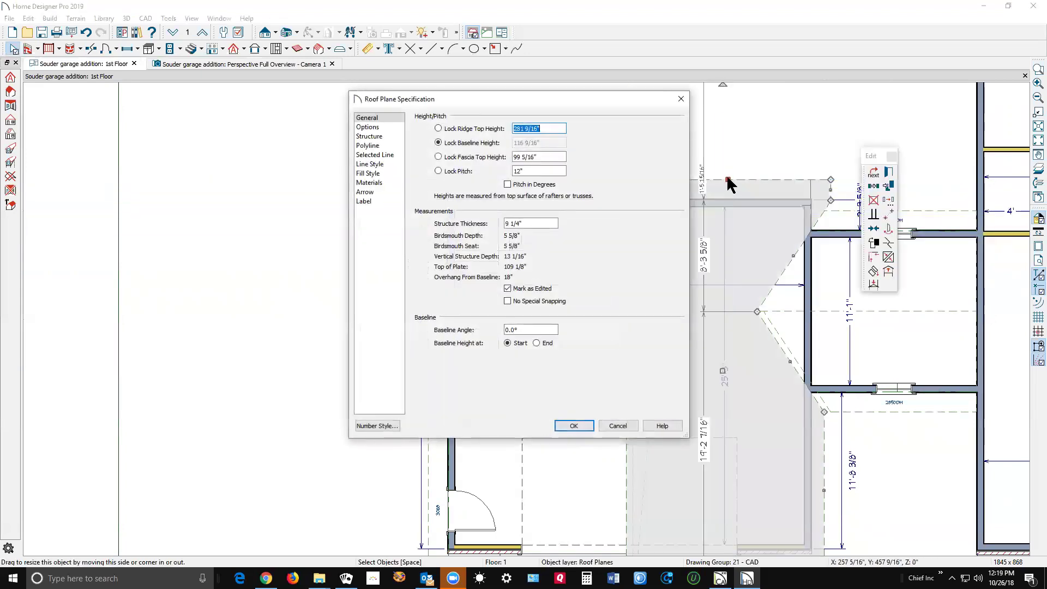
left_click(616, 426)
- Pull the garage roof plane's short rear eave edge inward to align with the connector roof plane's corner
left_click(830, 169)
scroll(839, 184, "up", 4)
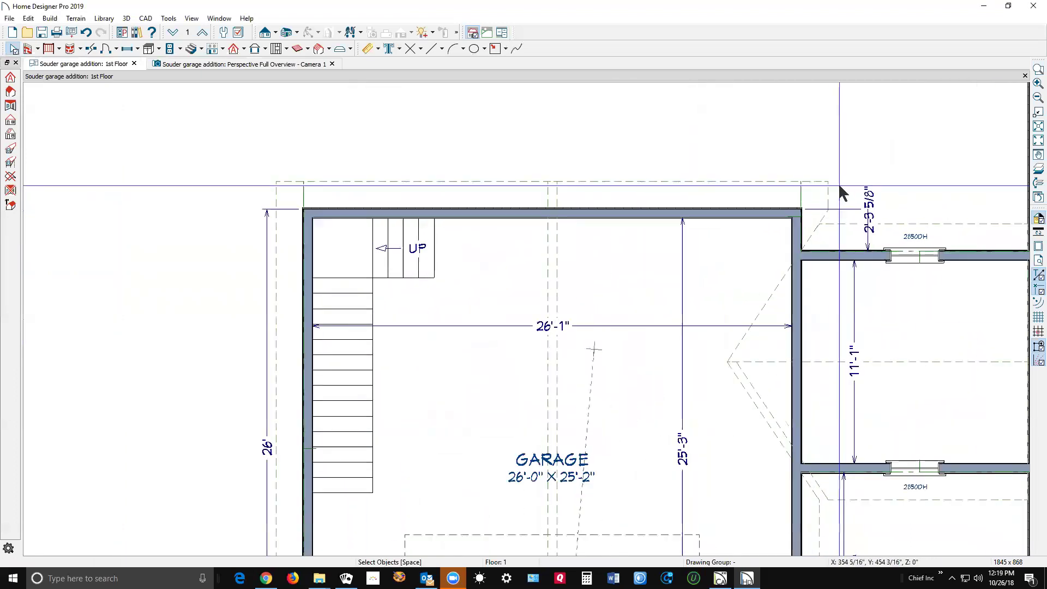
scroll(839, 185, "up", 3)
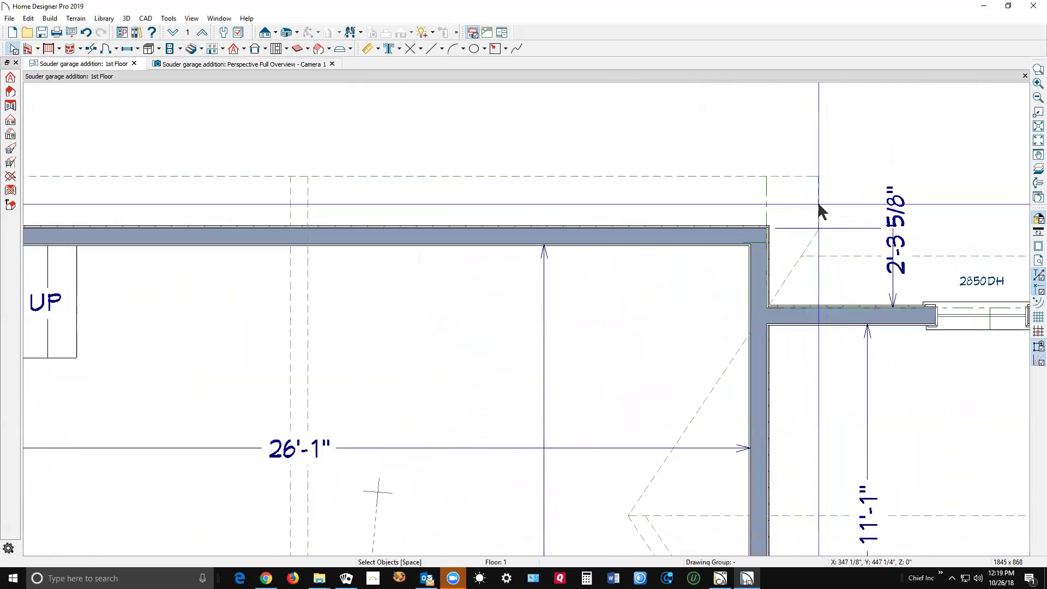
left_click(822, 206)
left_click_drag(822, 210, 801, 256)
left_click(880, 157)
- Join the front and rear connector roof planes to the adjacent garage roof plane along their angled valley edges
scroll(884, 147, "down", 5)
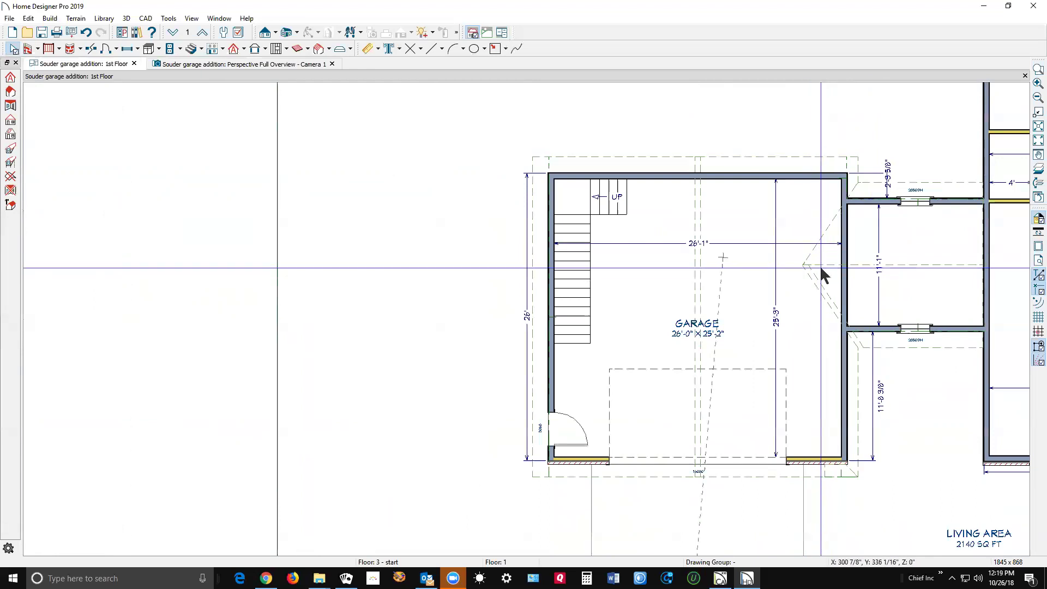
right_click(821, 280)
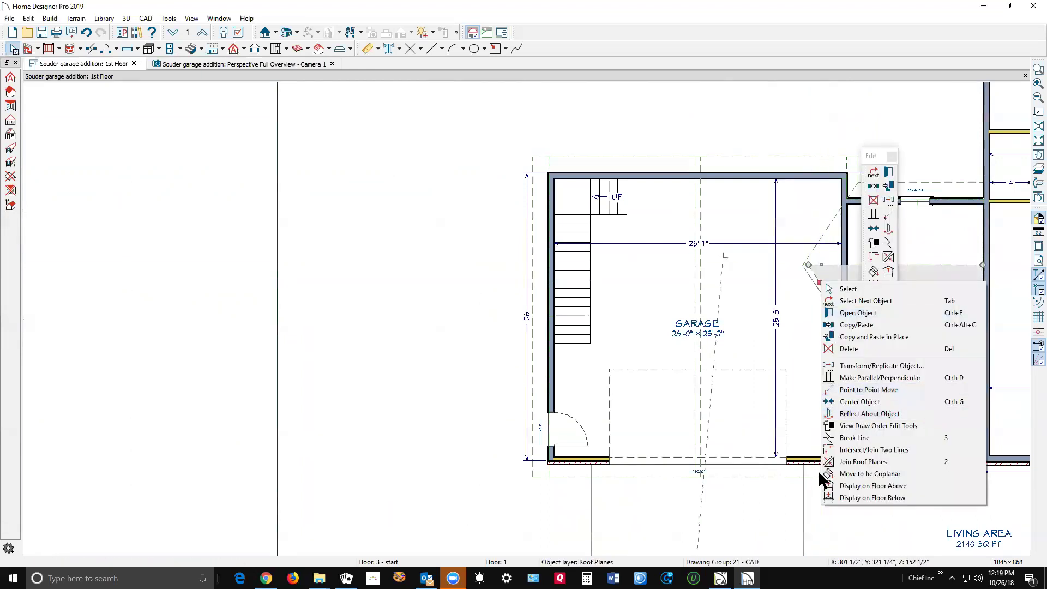
left_click(863, 461)
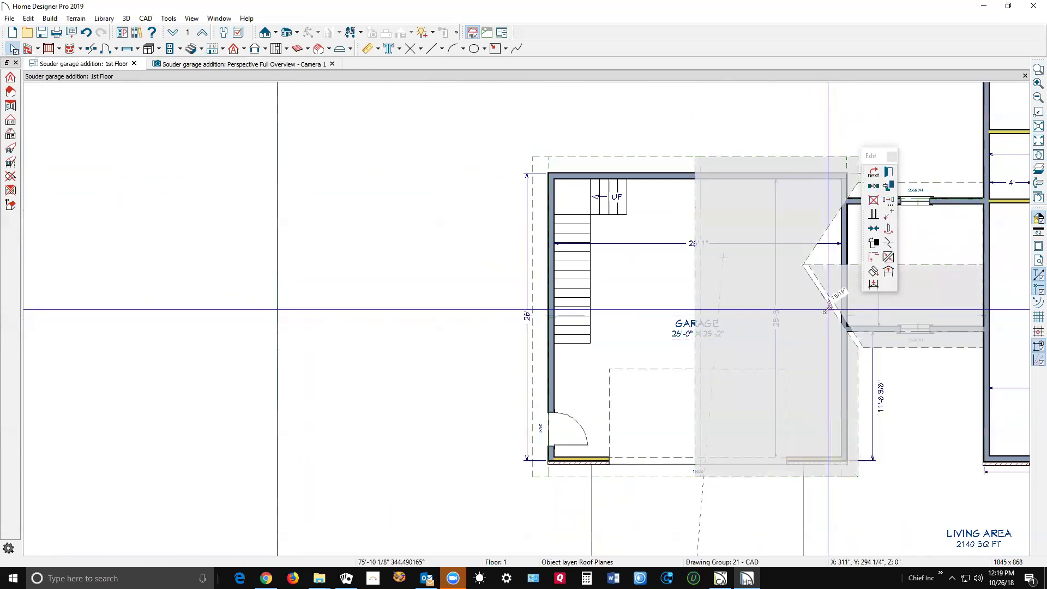
left_click(829, 310)
key("Escape")
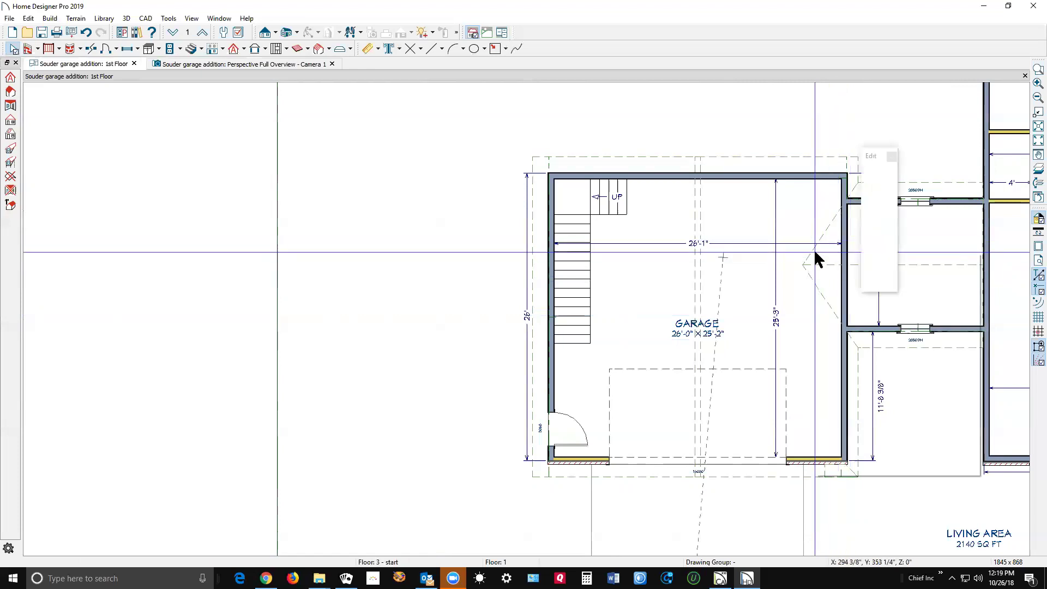
right_click(815, 251)
left_click(837, 432)
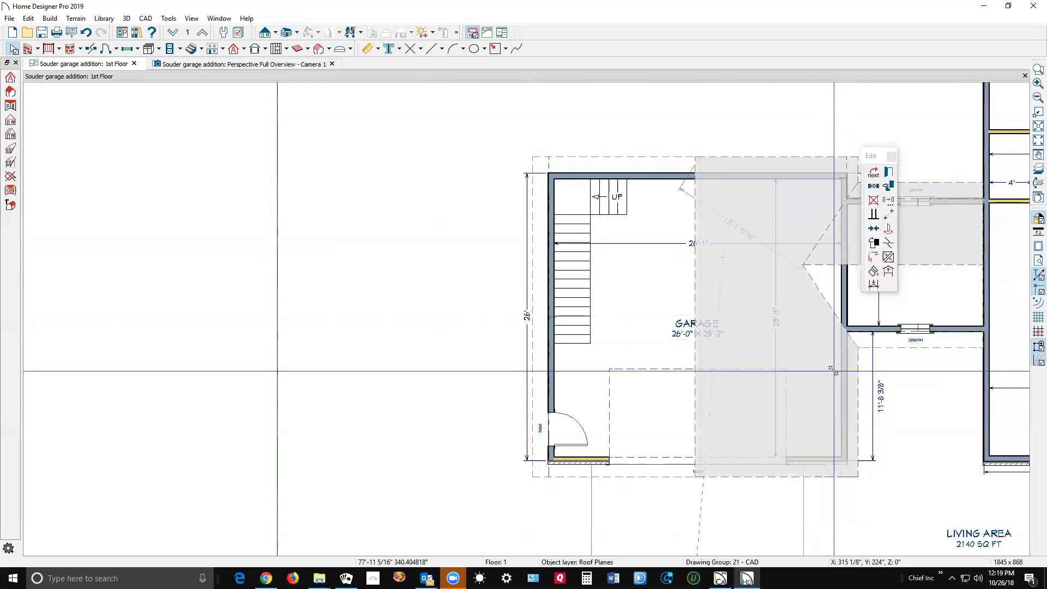
left_click(823, 231)
key("Escape")
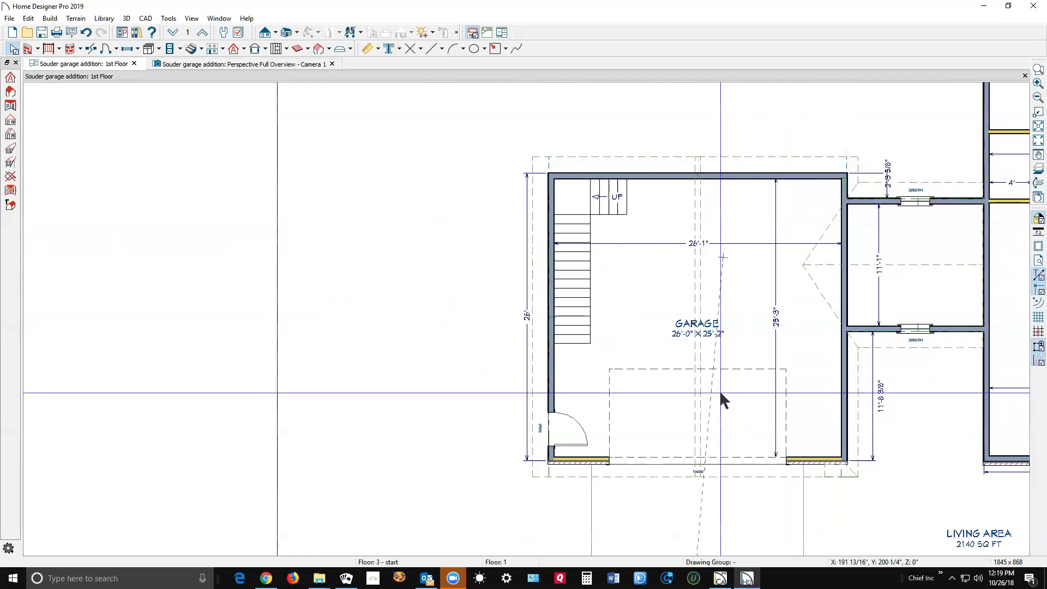
right_click(702, 359)
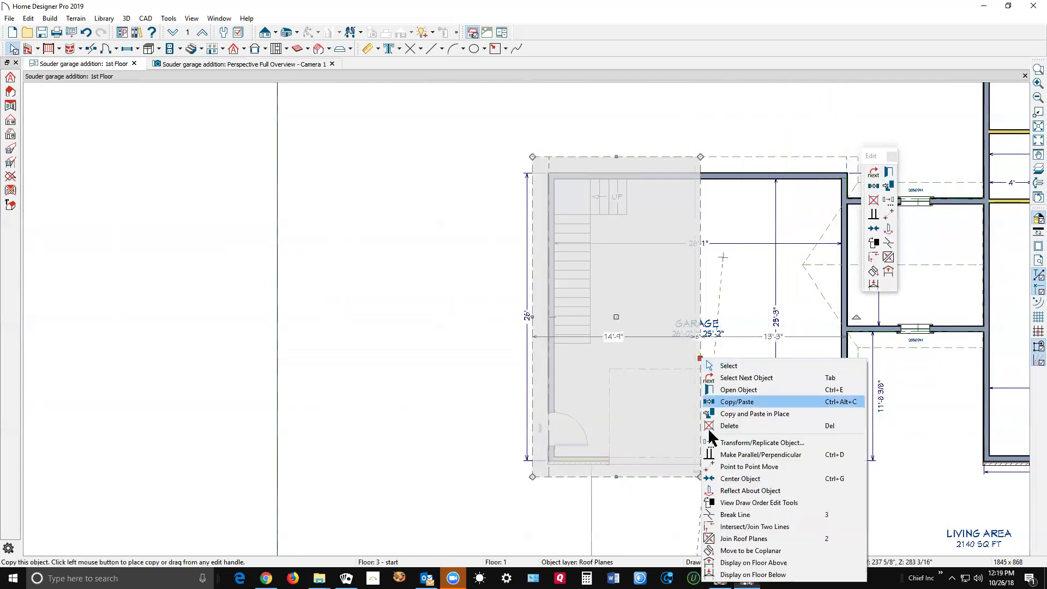
left_click(721, 551)
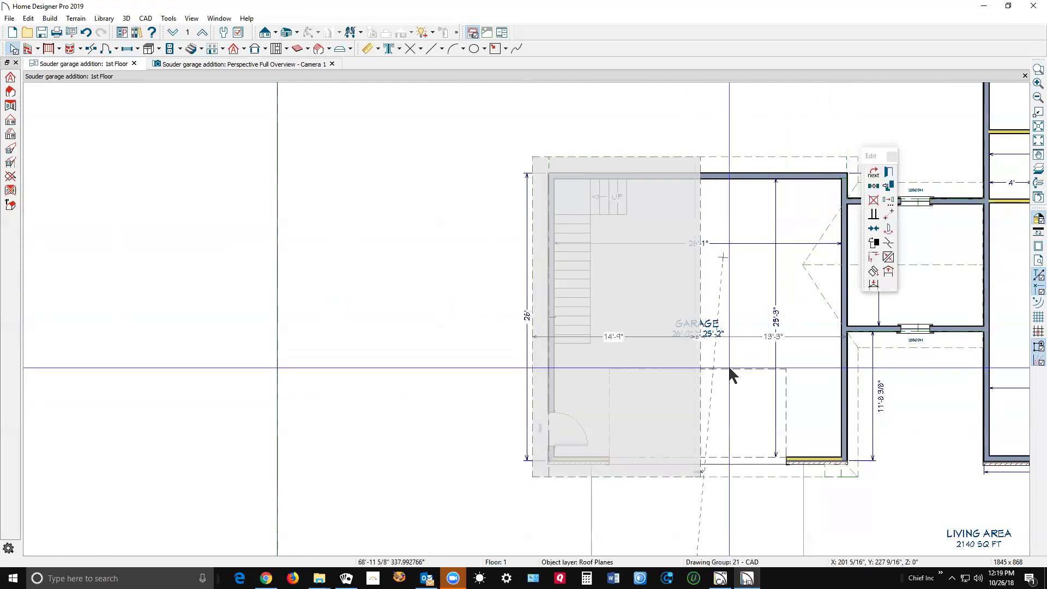
left_click(712, 384)
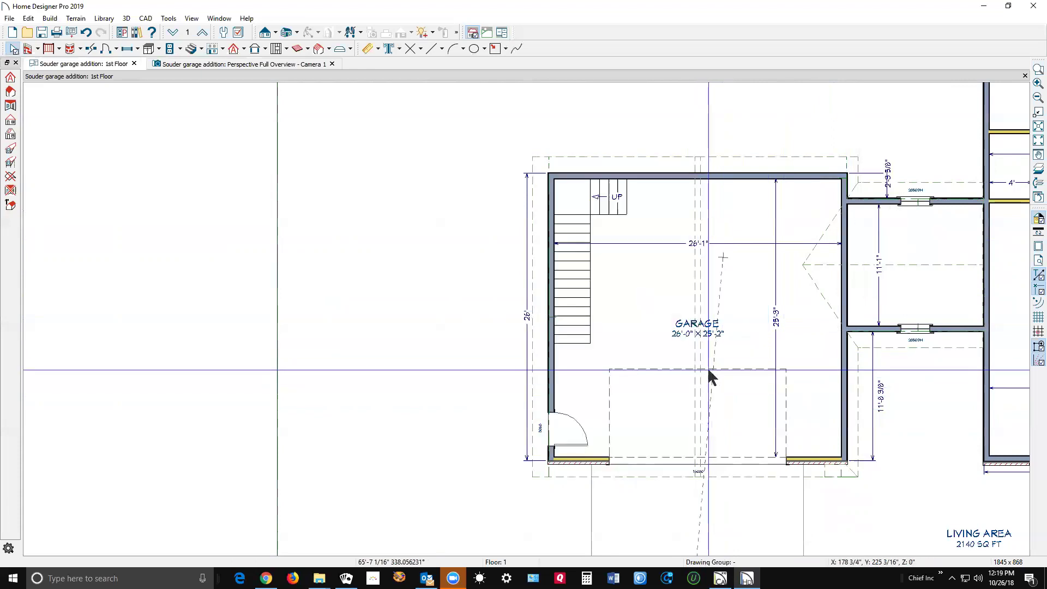
- Join the two opposite garage roof planes along their overlapping edges so they meet at a single ridge
left_click(701, 358)
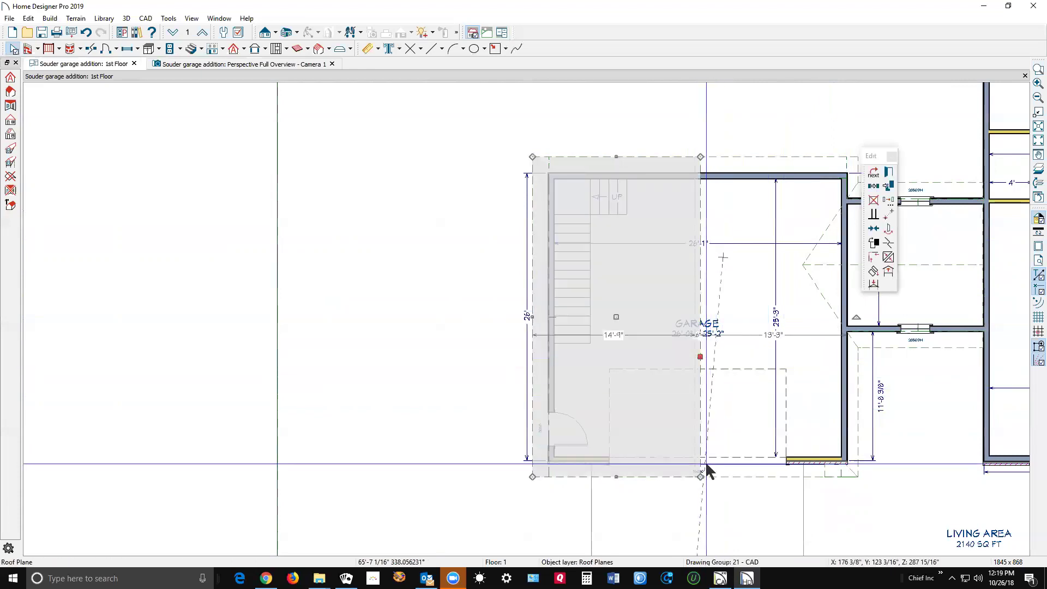
left_click(888, 257)
left_click(708, 375)
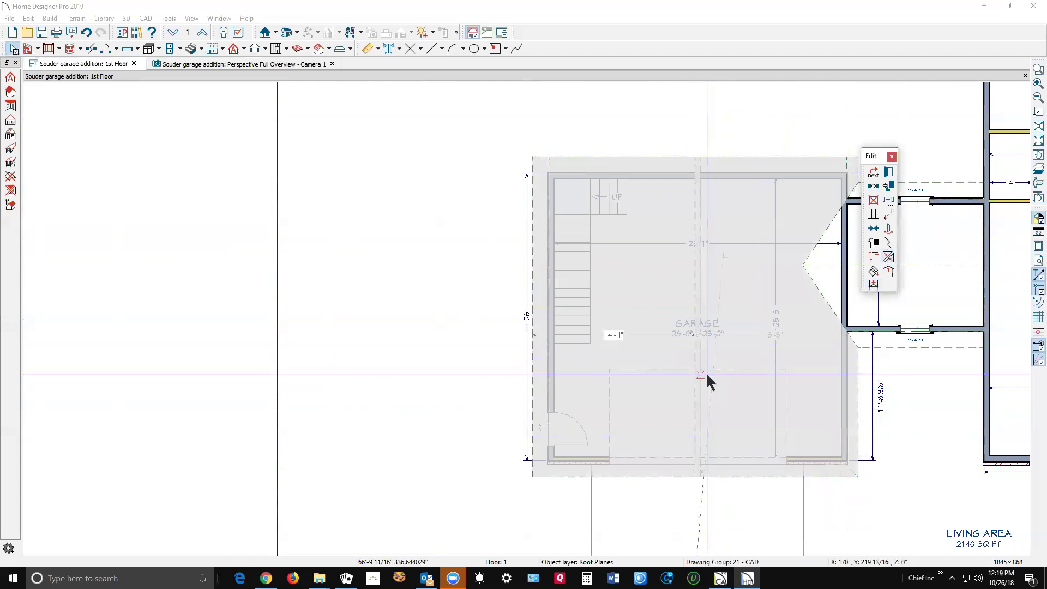
left_click(695, 352)
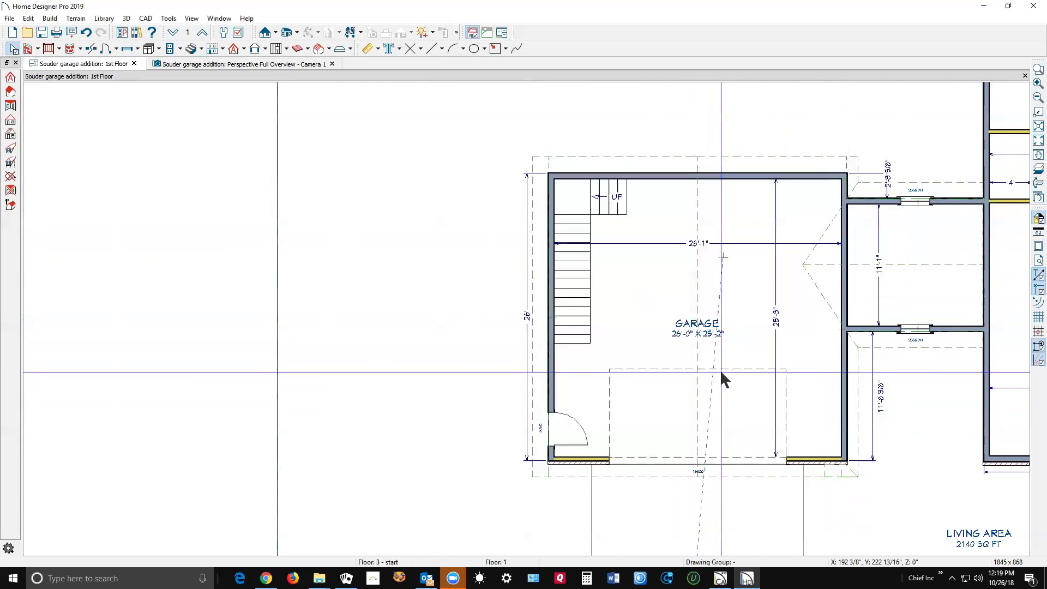
scroll(621, 513, "up", 5)
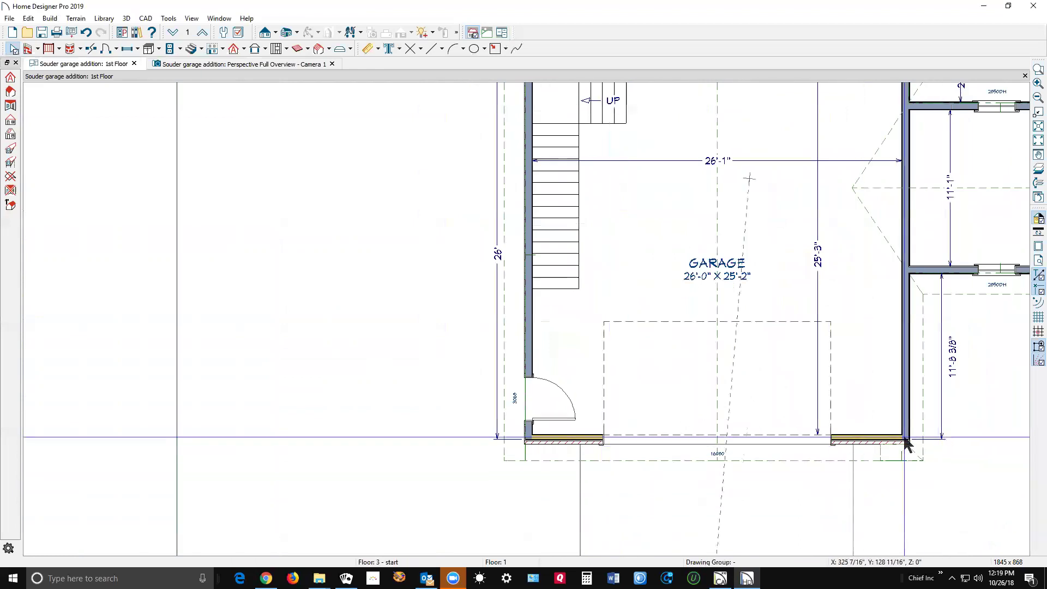
- Check the front corners of the garage roof and the roof return settings of the first-floor front garage wall
scroll(543, 468, "up", 5)
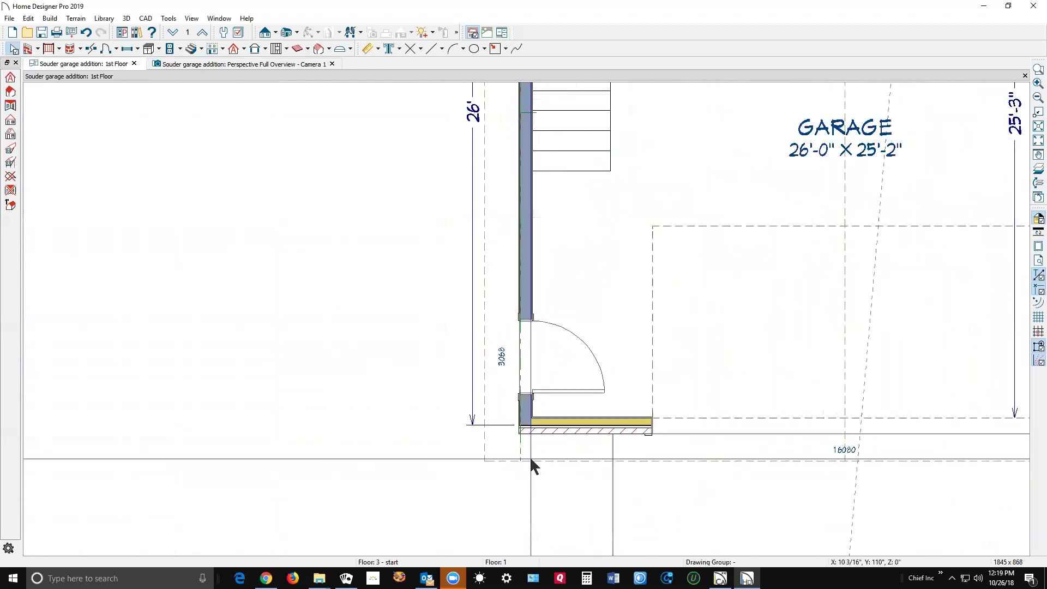
scroll(499, 460, "up", 1)
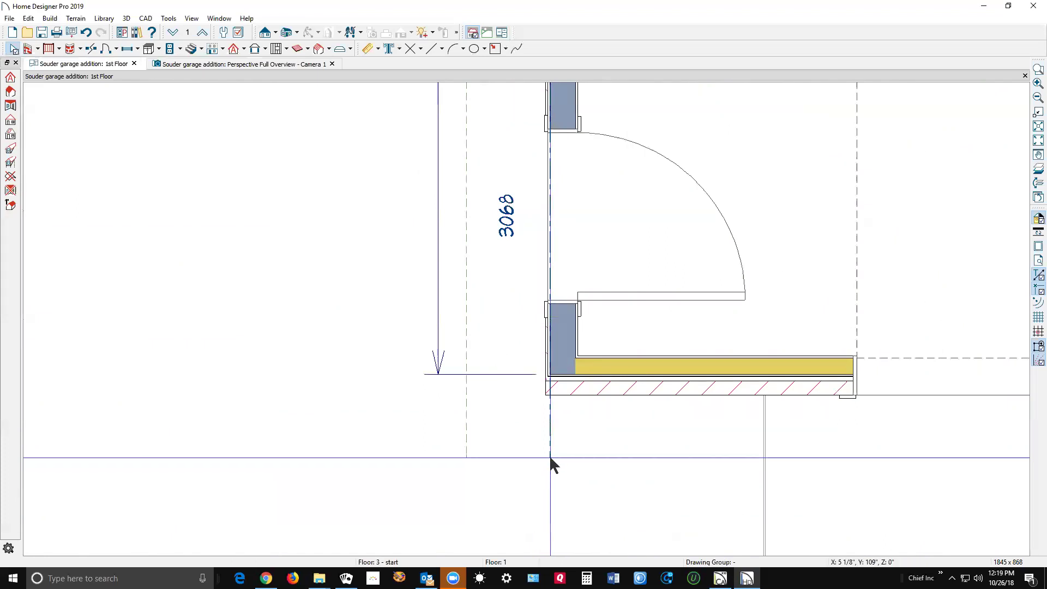
scroll(372, 387, "down", 3)
scroll(372, 394, "down", 1)
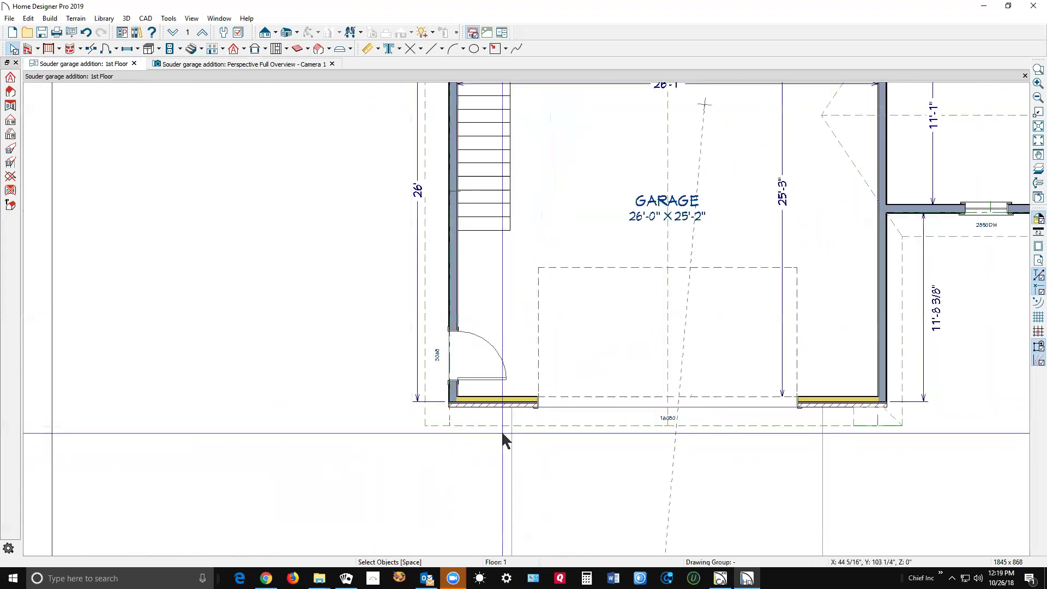
left_click(506, 403)
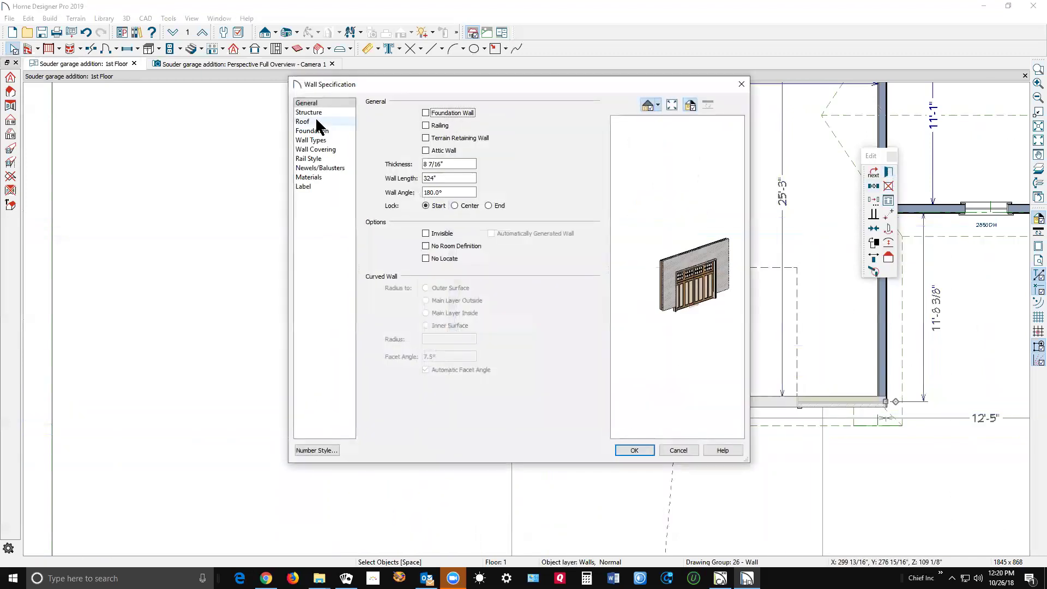
left_click(317, 121)
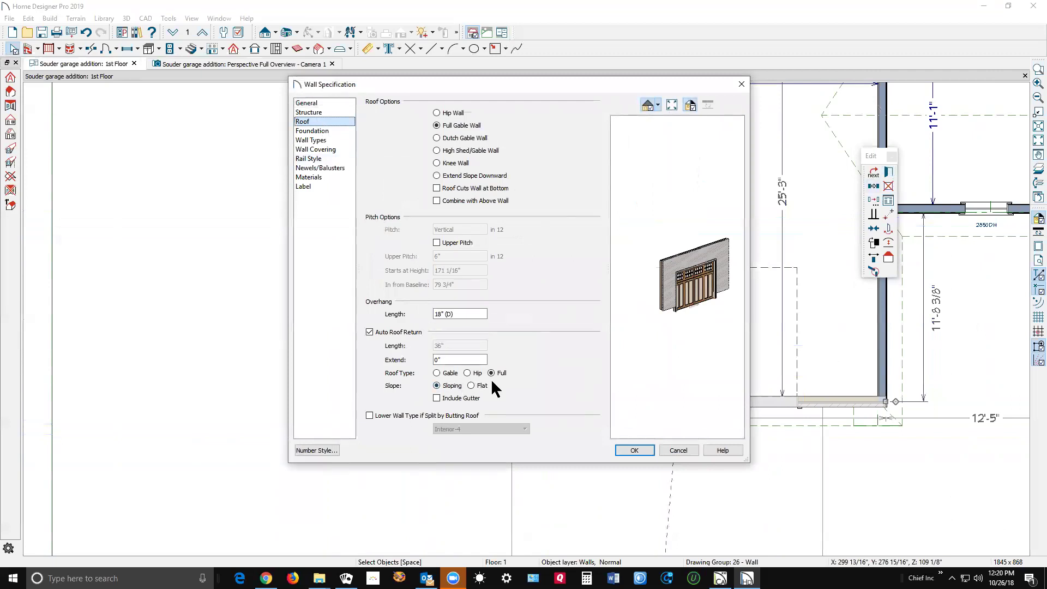
left_click(635, 450)
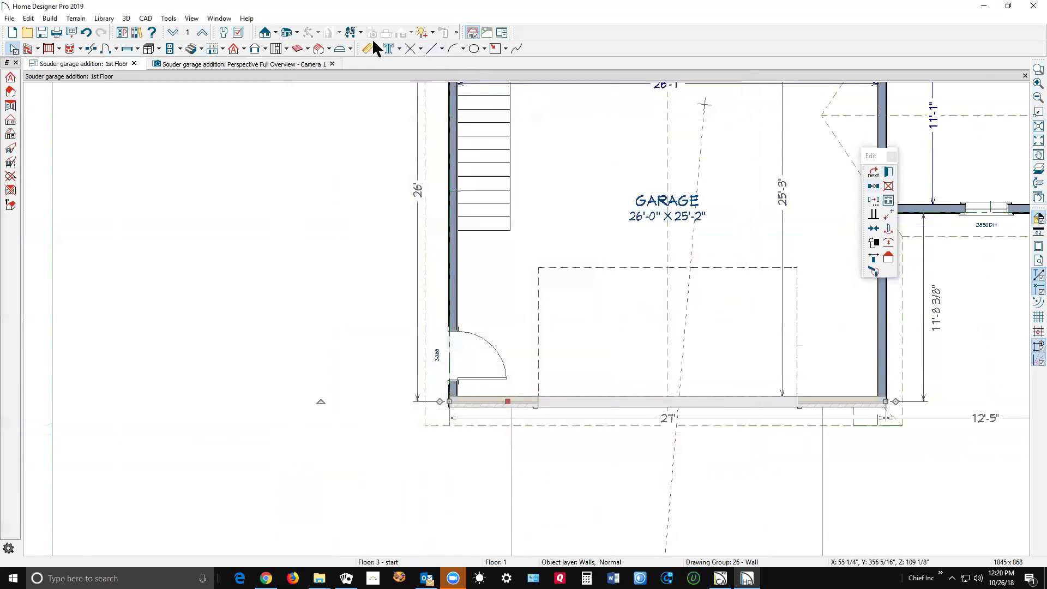
- Set the second-floor front attic wall's automatic roof return to the Full roof type with a sloping profile
left_click(201, 32)
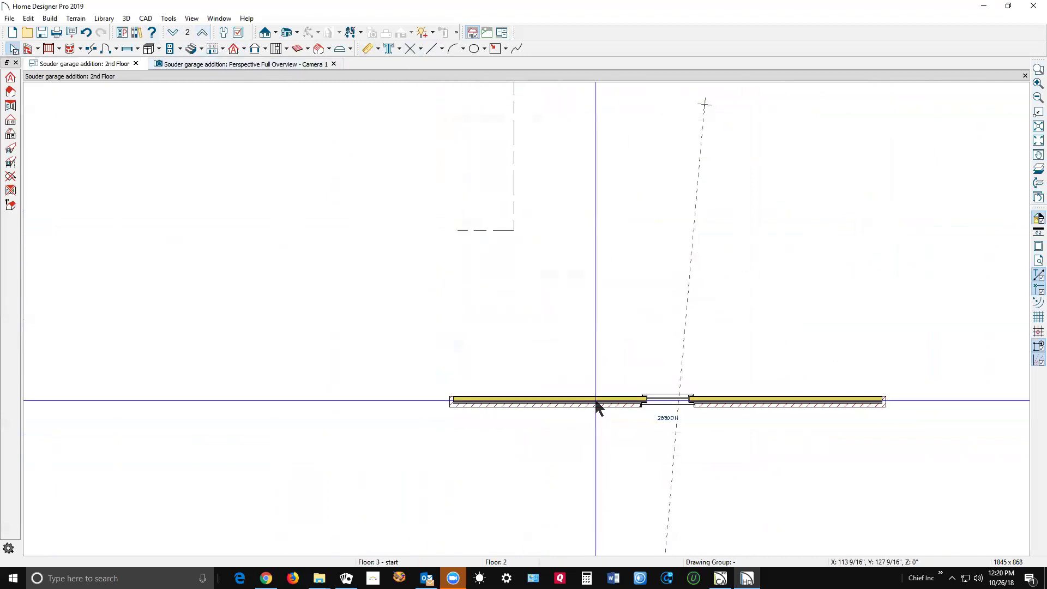
left_click(596, 403)
left_click(890, 173)
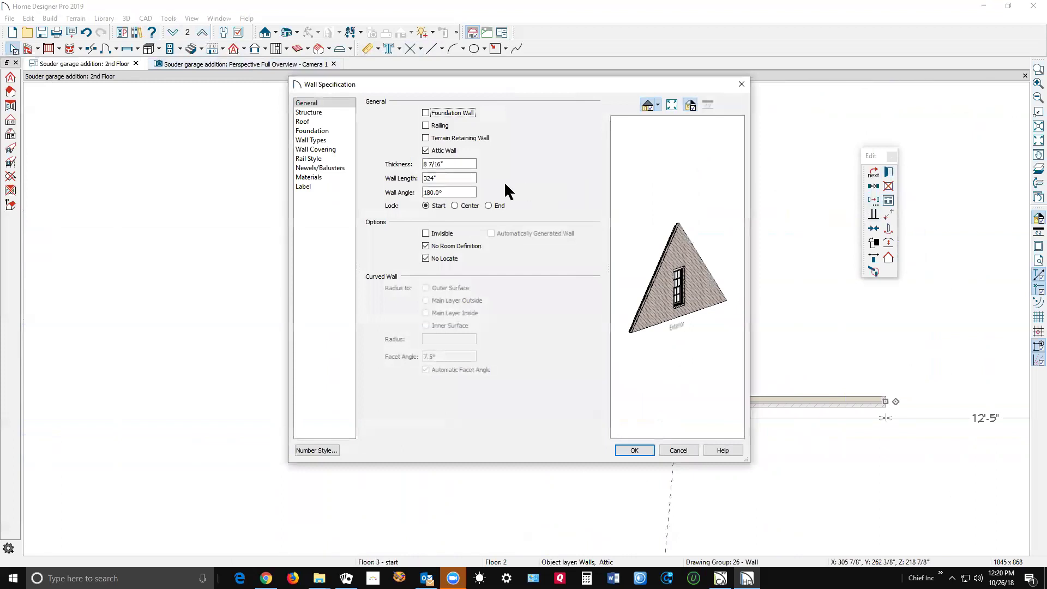
left_click(304, 122)
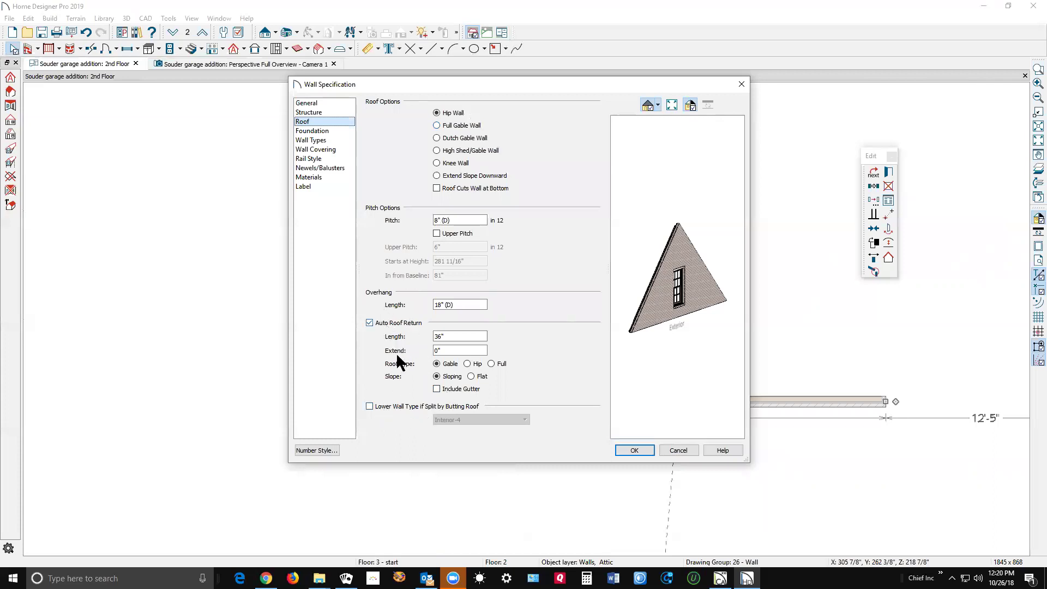
left_click(492, 363)
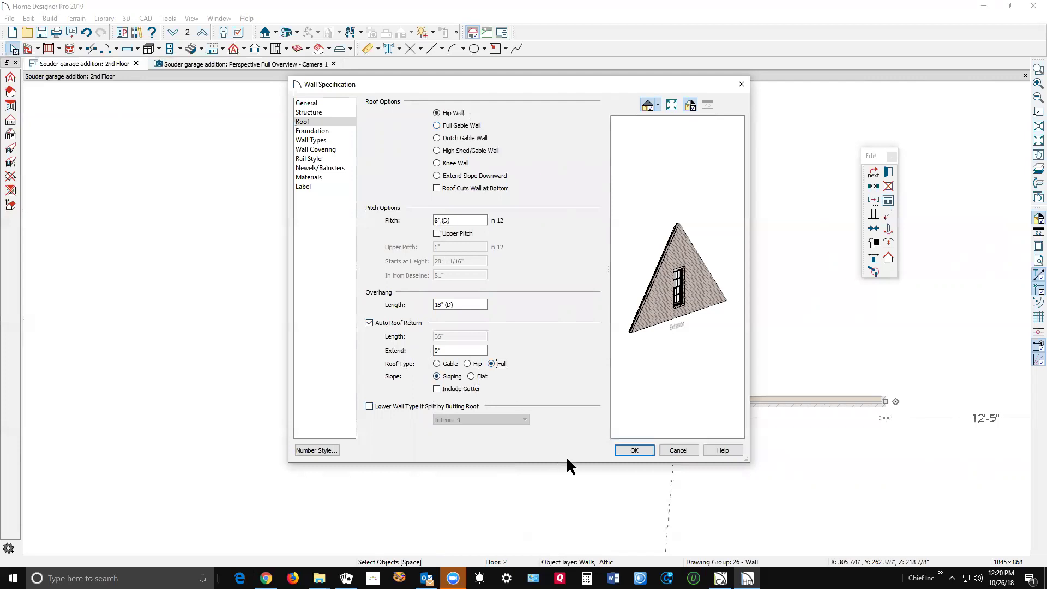
left_click(621, 453)
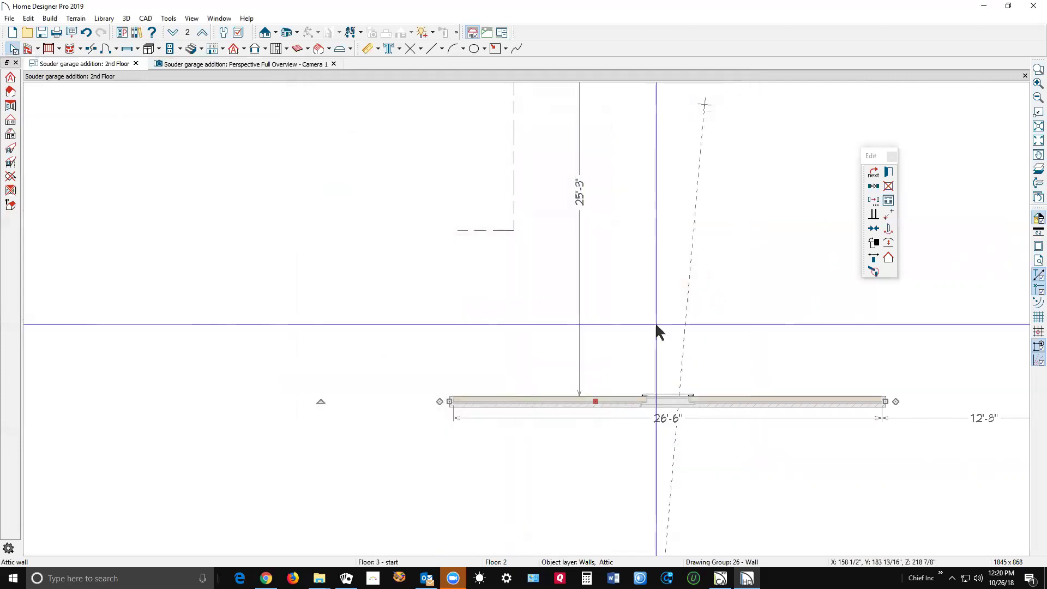
- Inspect the garage's front gable and side roof slope in the 3D perspective overview
key("ctrl+Tab")
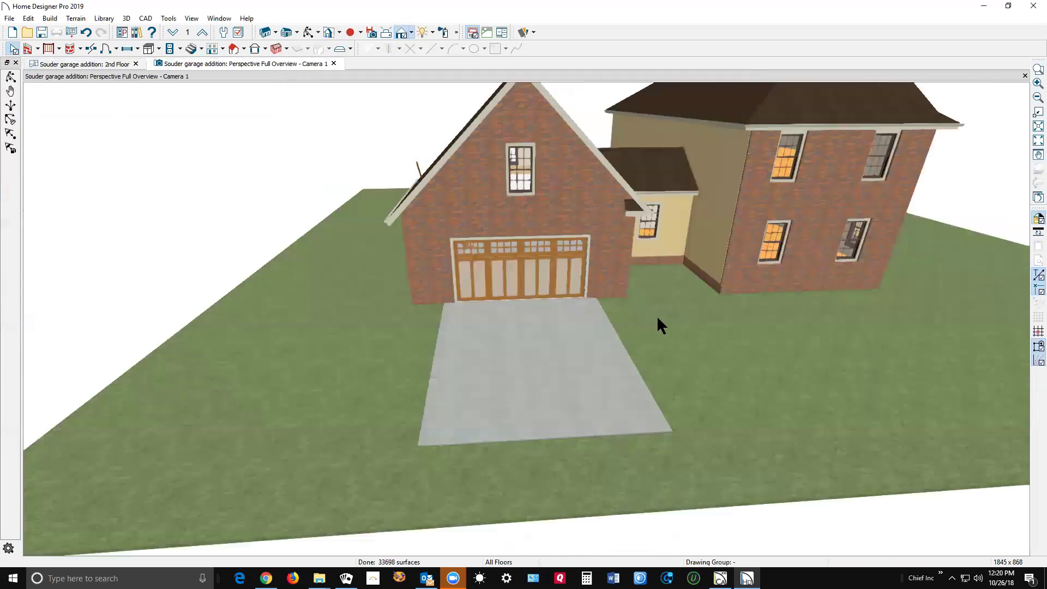
scroll(409, 162, "up", 4)
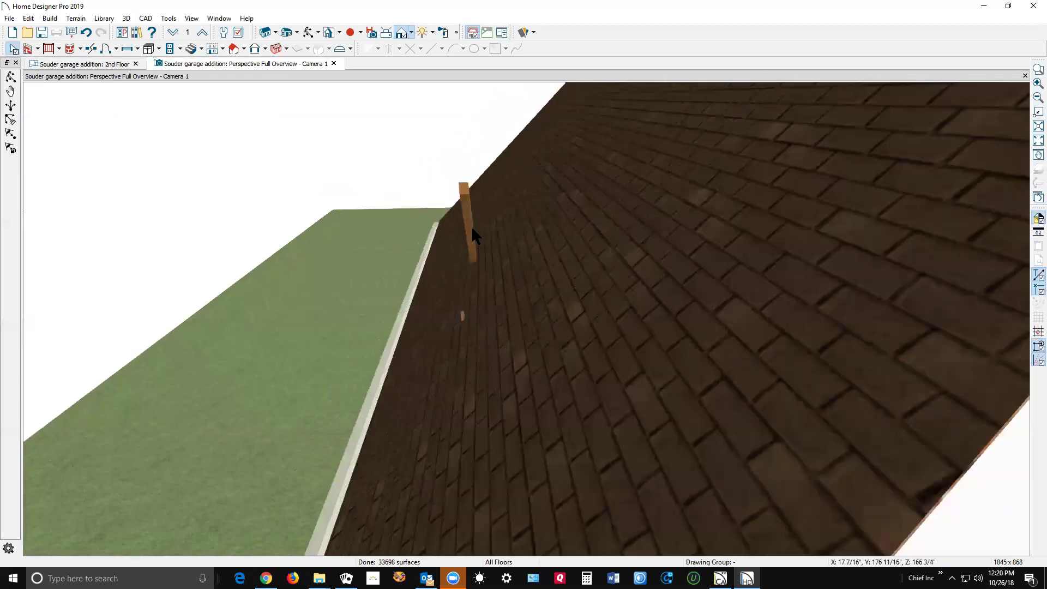
left_click(475, 229)
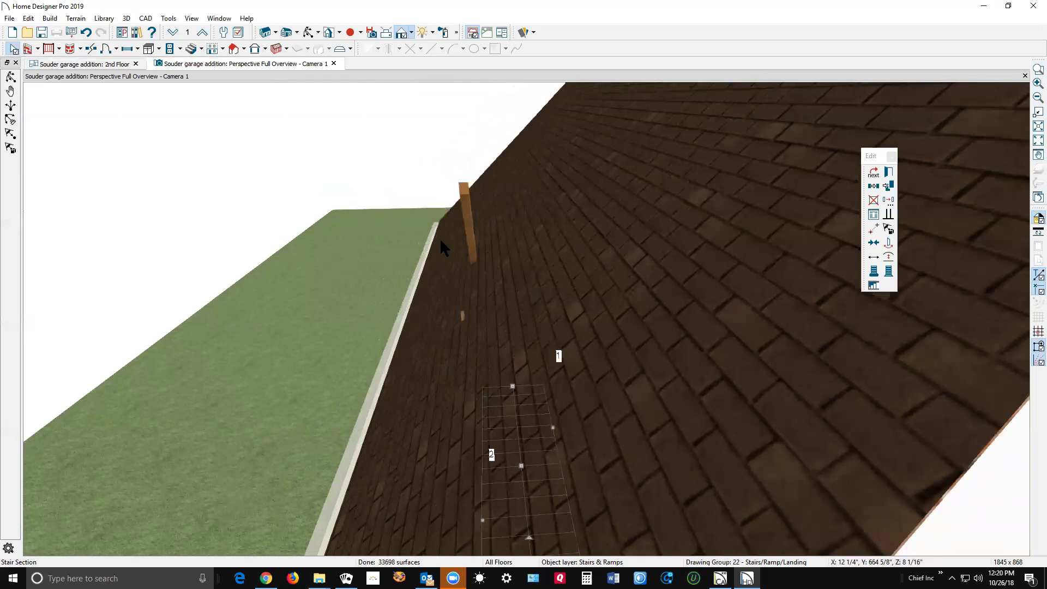
left_click(361, 238)
scroll(361, 238, "down", 4)
scroll(493, 244, "up", 1)
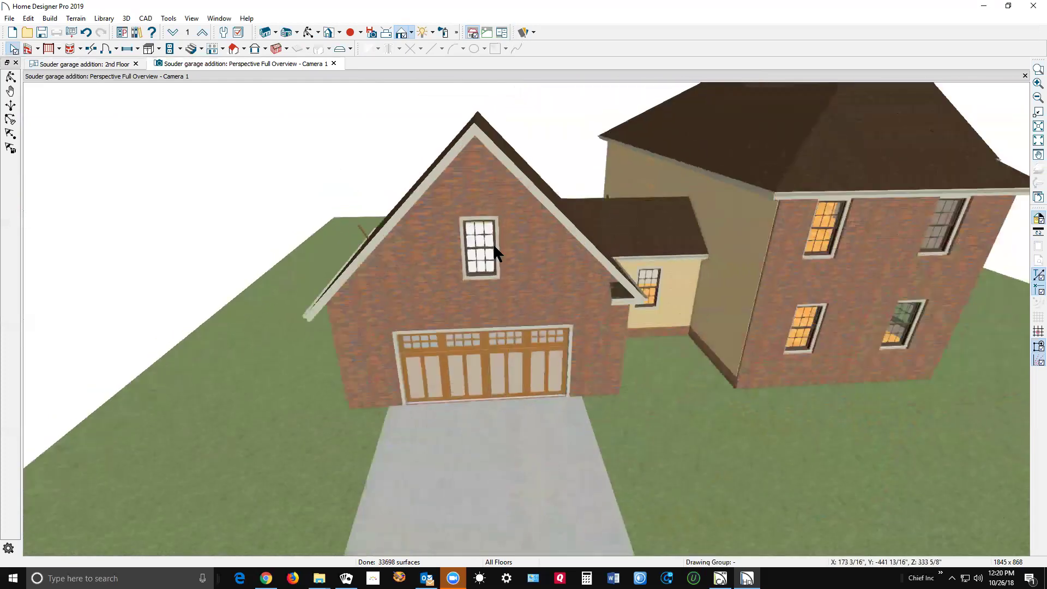
scroll(497, 259, "up", 2)
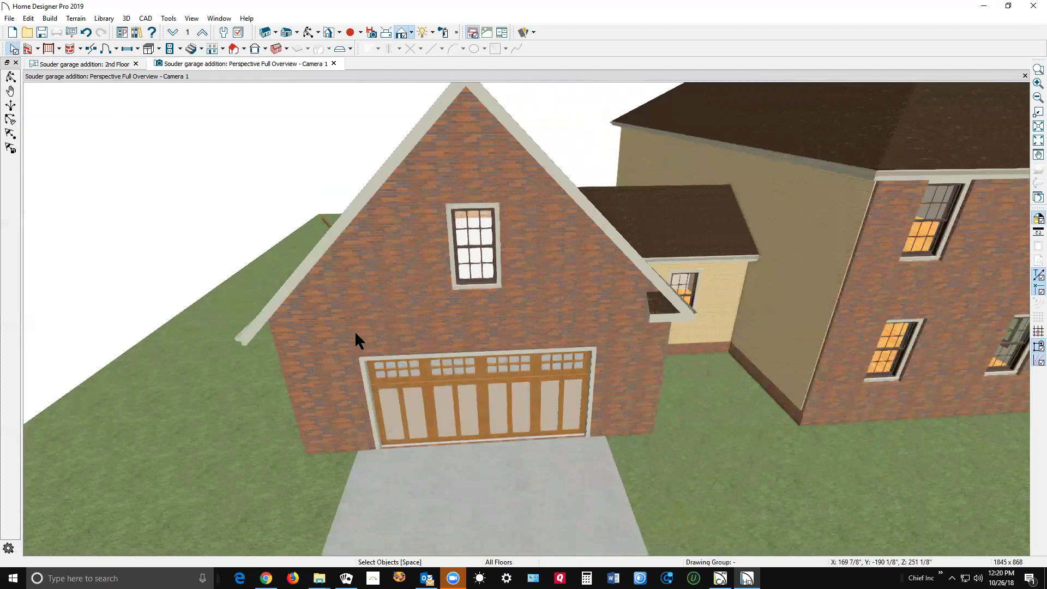
- Turn off the automatic roof return on the second-floor front attic wall
key("ctrl+Tab")
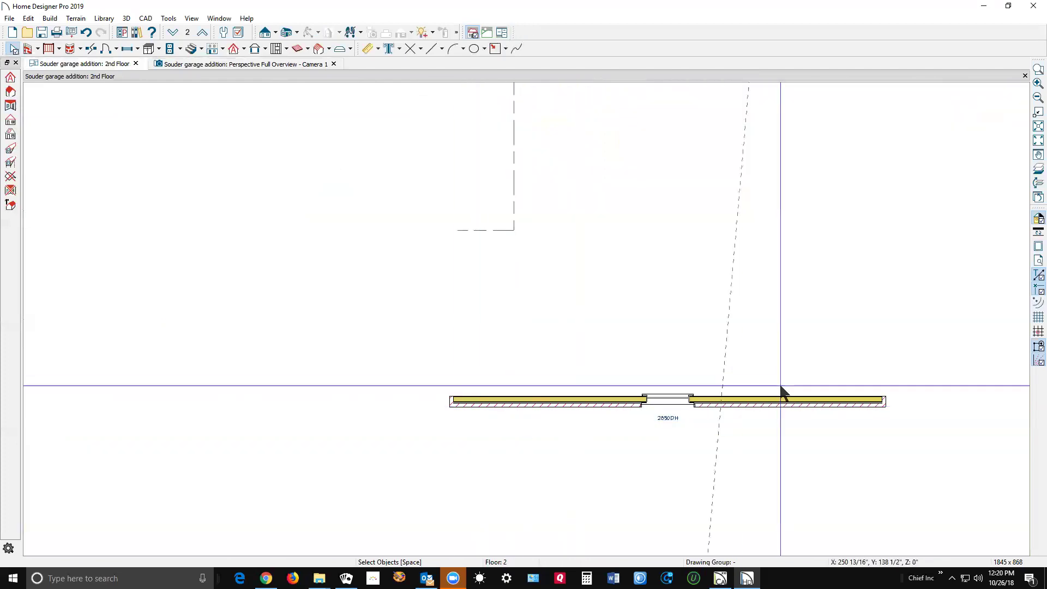
left_click(783, 401)
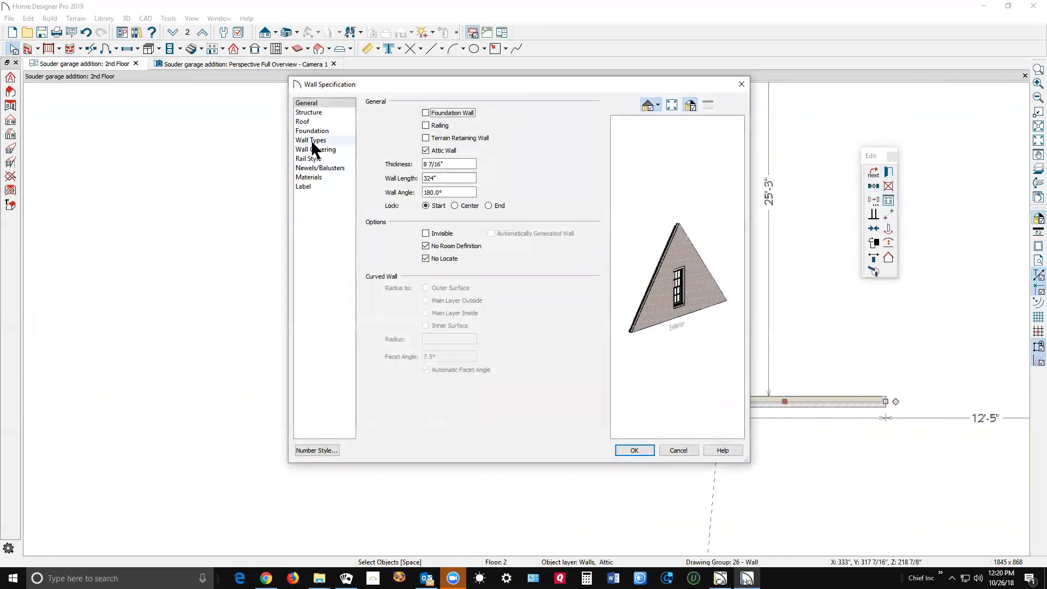
left_click(303, 122)
left_click(392, 324)
left_click(633, 451)
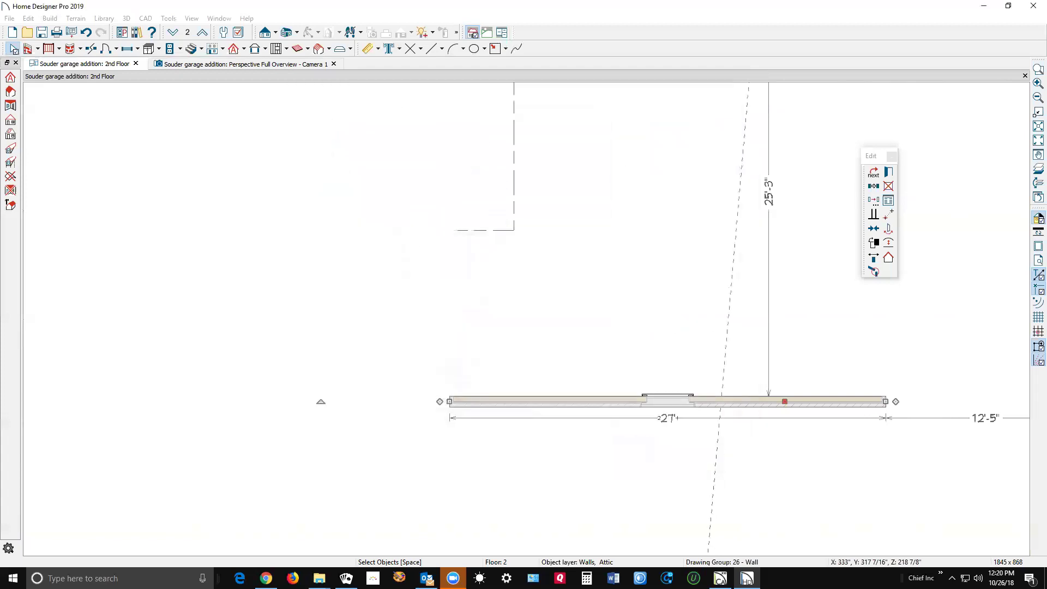
- Turn off the automatic roof return on the first-floor front garage wall
left_click(173, 33)
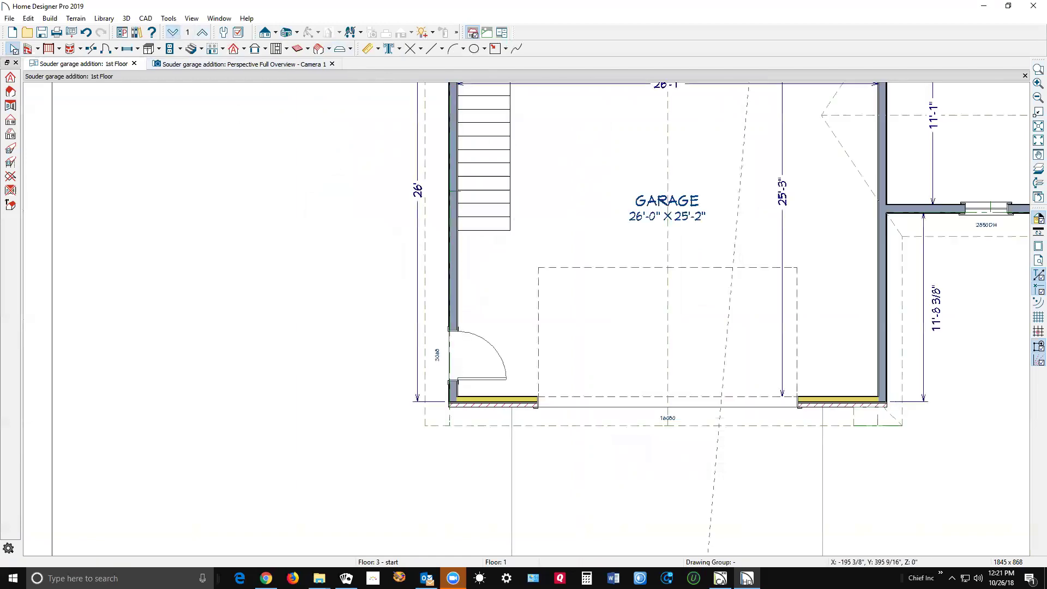
left_click(510, 402)
left_click(889, 173)
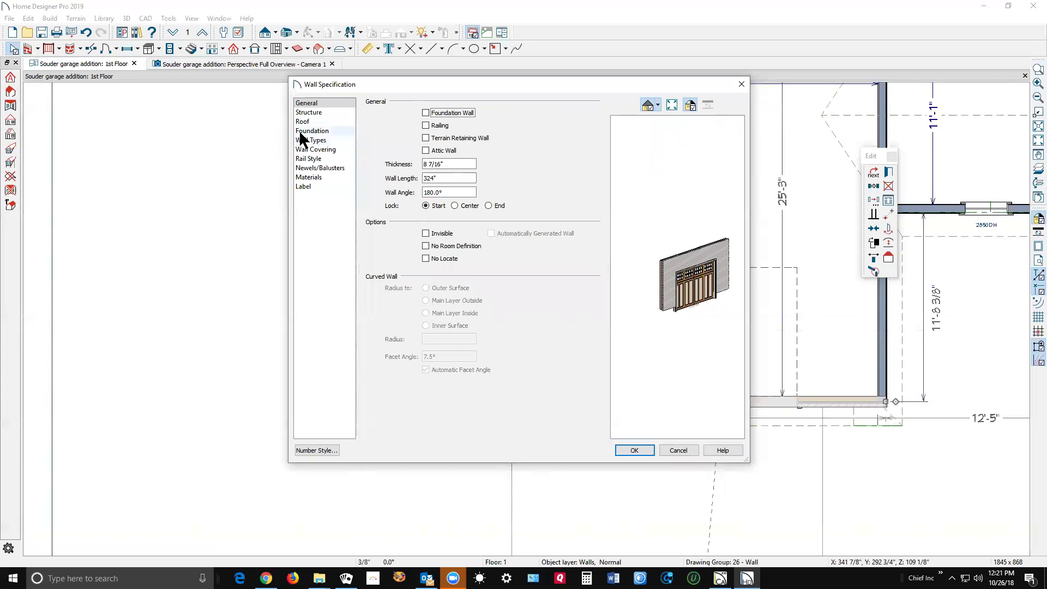
left_click(303, 121)
left_click(395, 333)
left_click(627, 451)
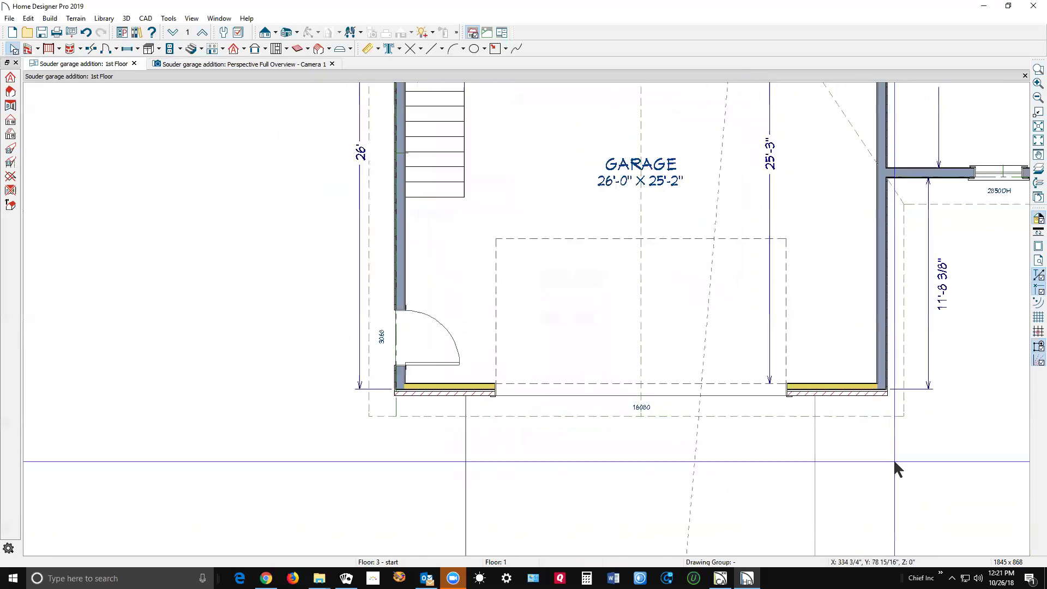
- Check the height and pitch of the garage roof plane on the connector side without editing it
scroll(862, 365, "down", 1)
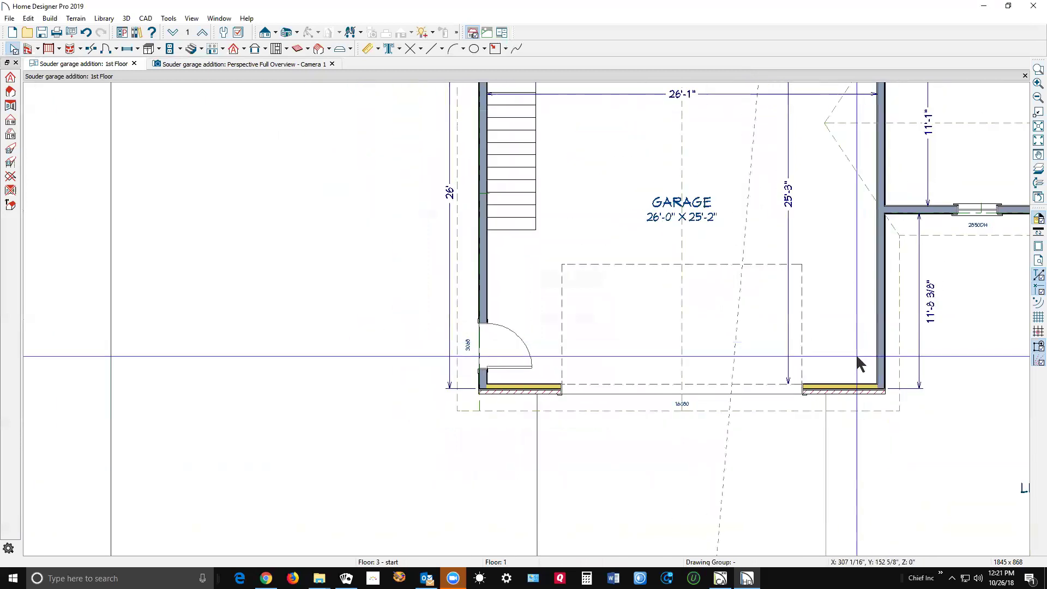
key("ctrl+Tab")
key("ctrl+Tab")
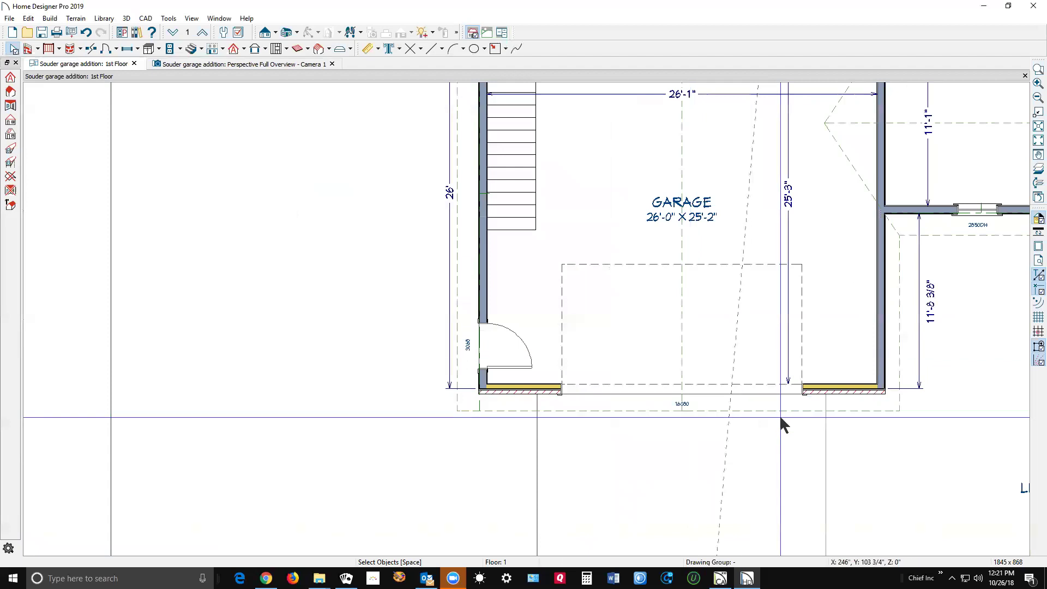
scroll(876, 430, "up", 1)
scroll(881, 433, "up", 2)
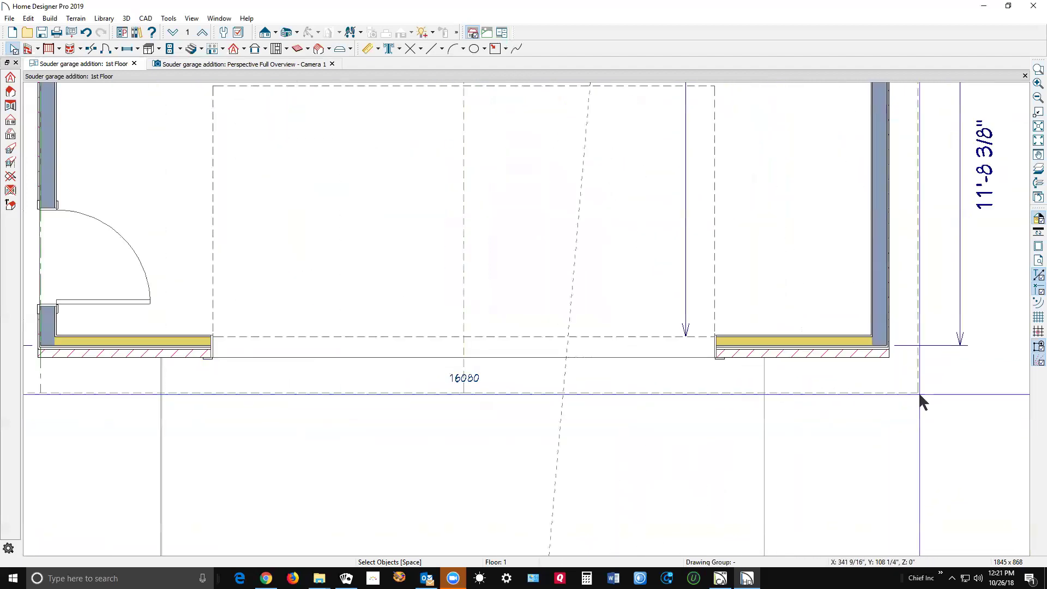
double_click(905, 392)
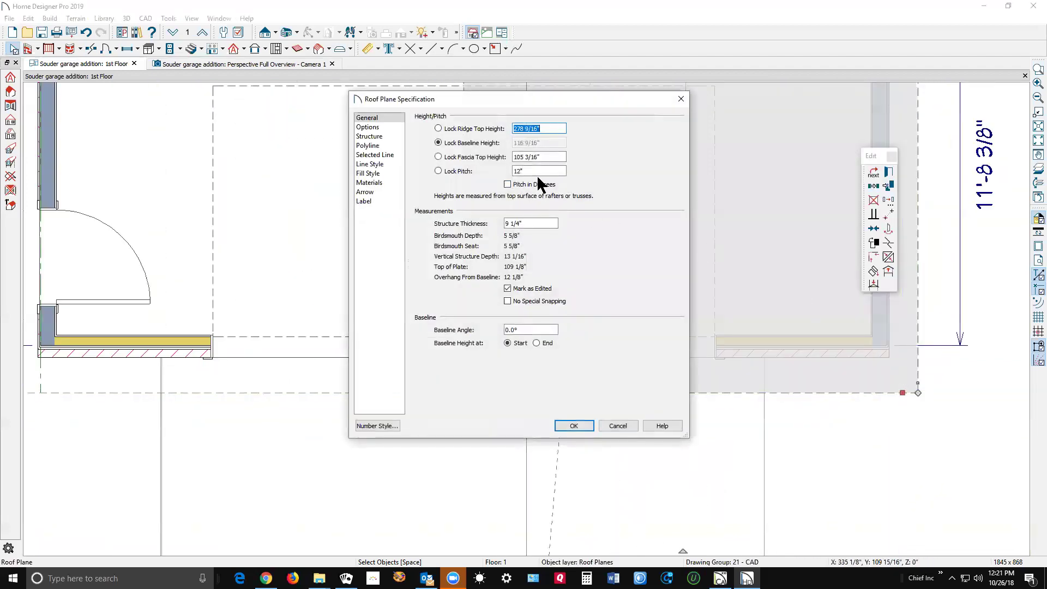
left_click(616, 427)
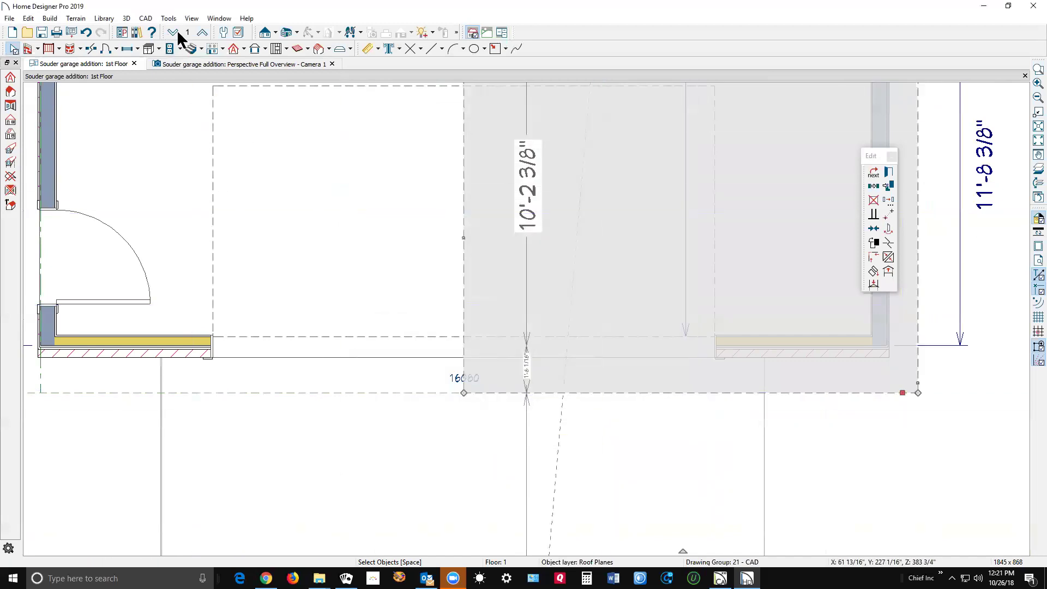
- Set the default roof pitch to 12 in 12 without rebuilding the roof planes
left_click(234, 48)
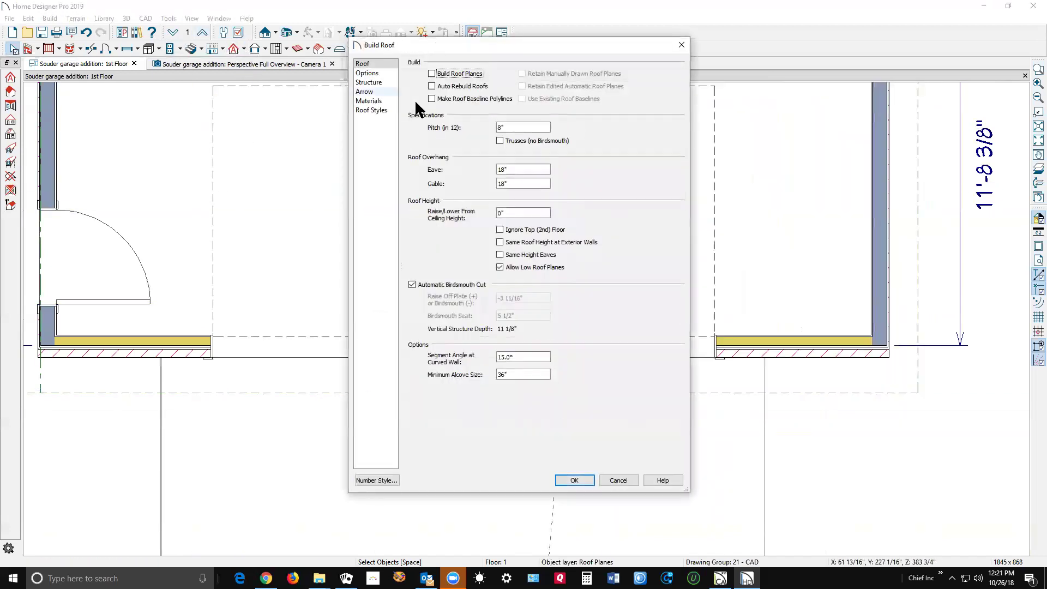
double_click(500, 127)
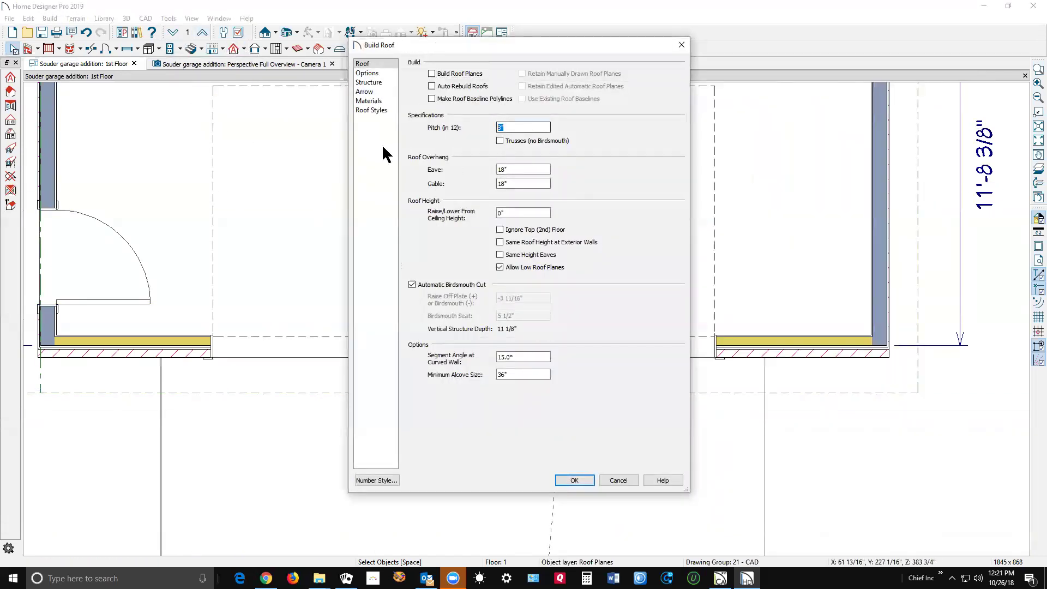
type("12")
left_click(574, 480)
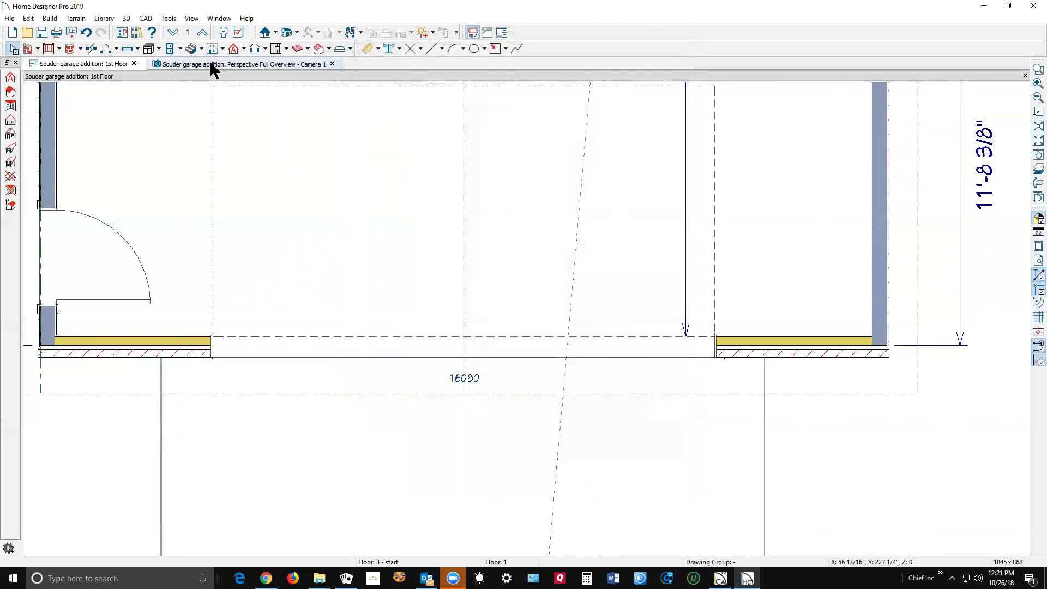
- Draw a roof plane about 23'-6" wide and 4'-9" deep along the front garage wall, with its baseline over the wall top
left_click(245, 49)
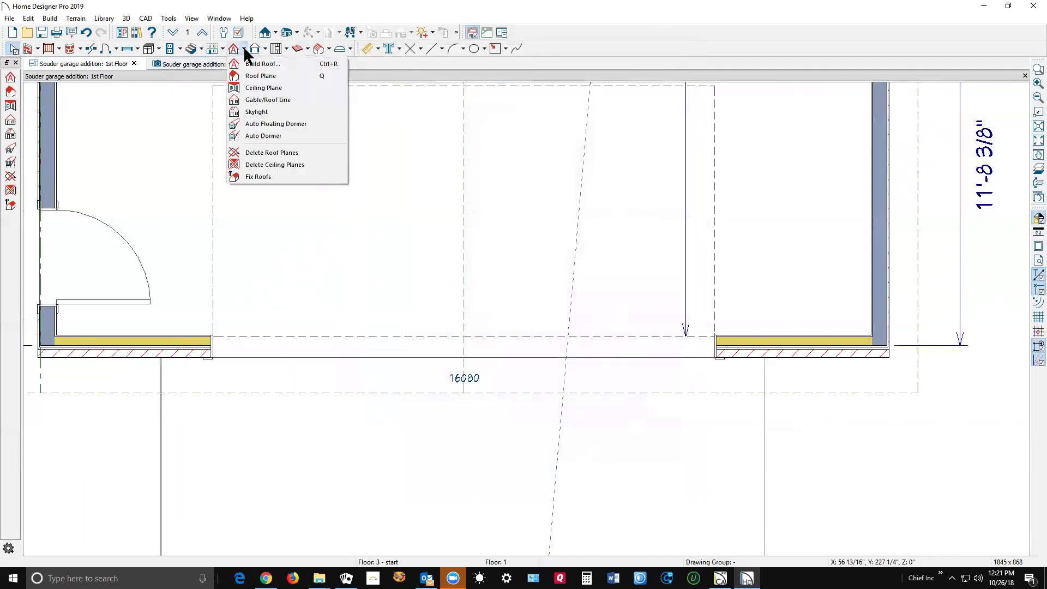
left_click(250, 77)
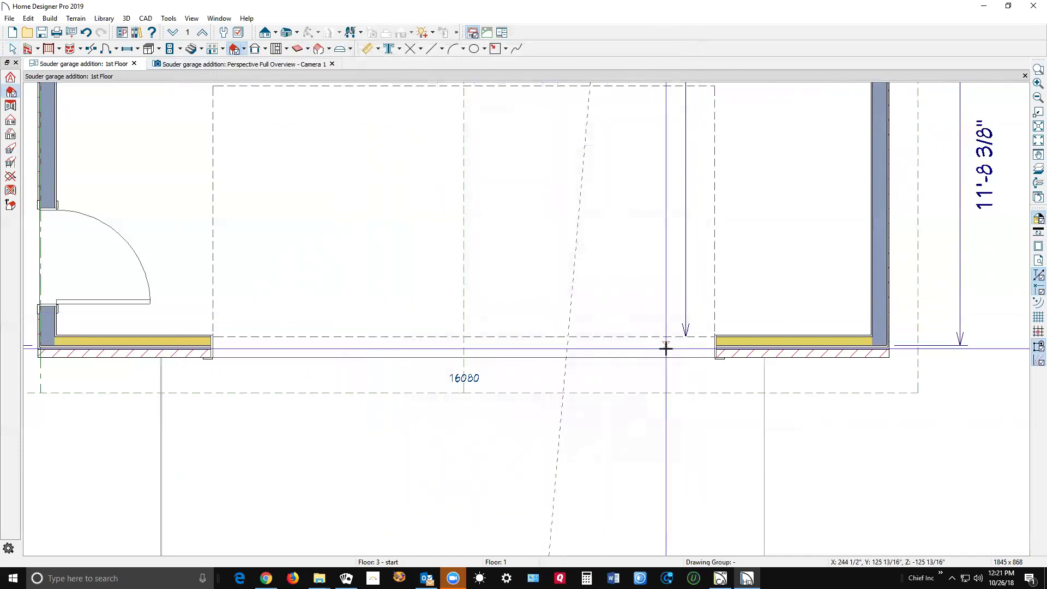
left_click_drag(850, 349, 112, 352)
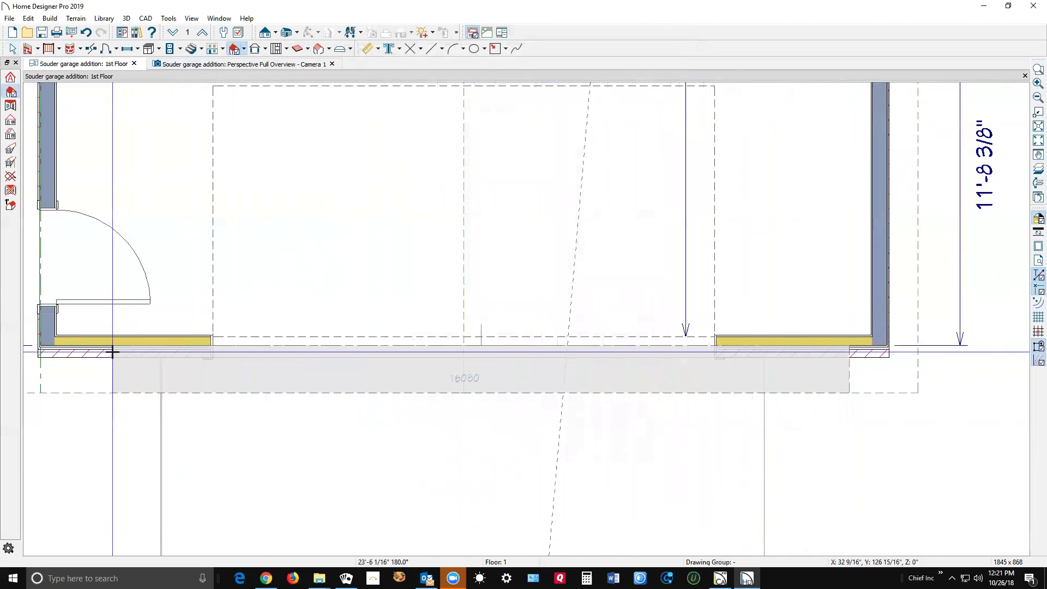
left_click_drag(113, 351, 111, 350)
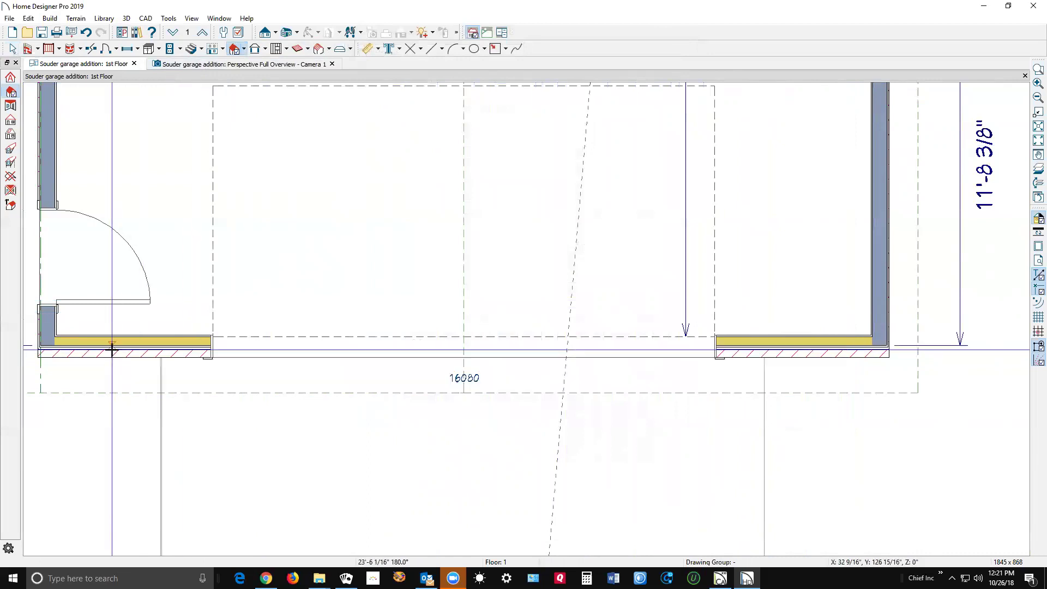
left_click(131, 196)
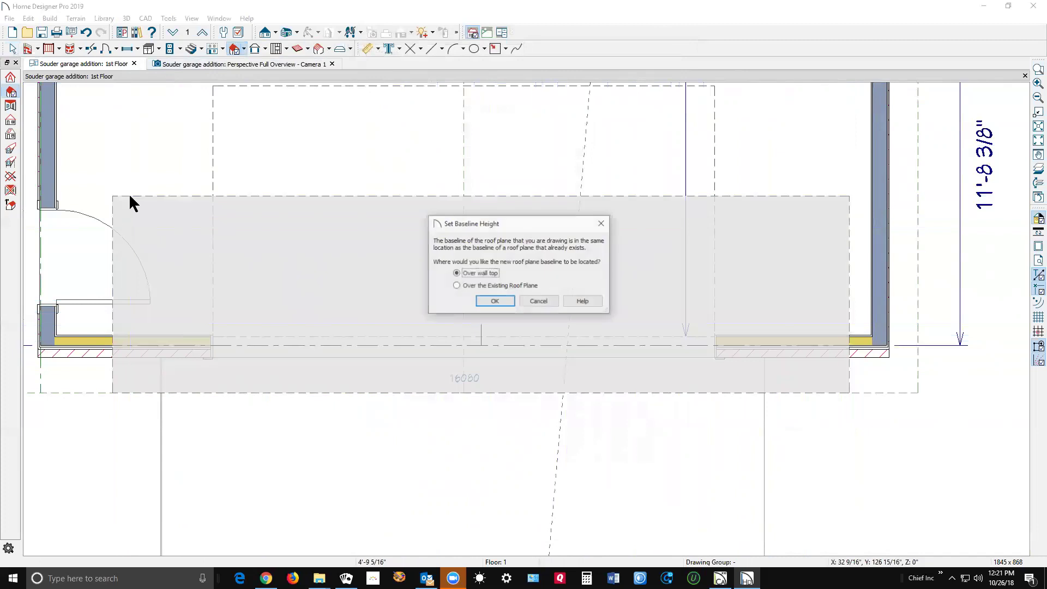
left_click(494, 302)
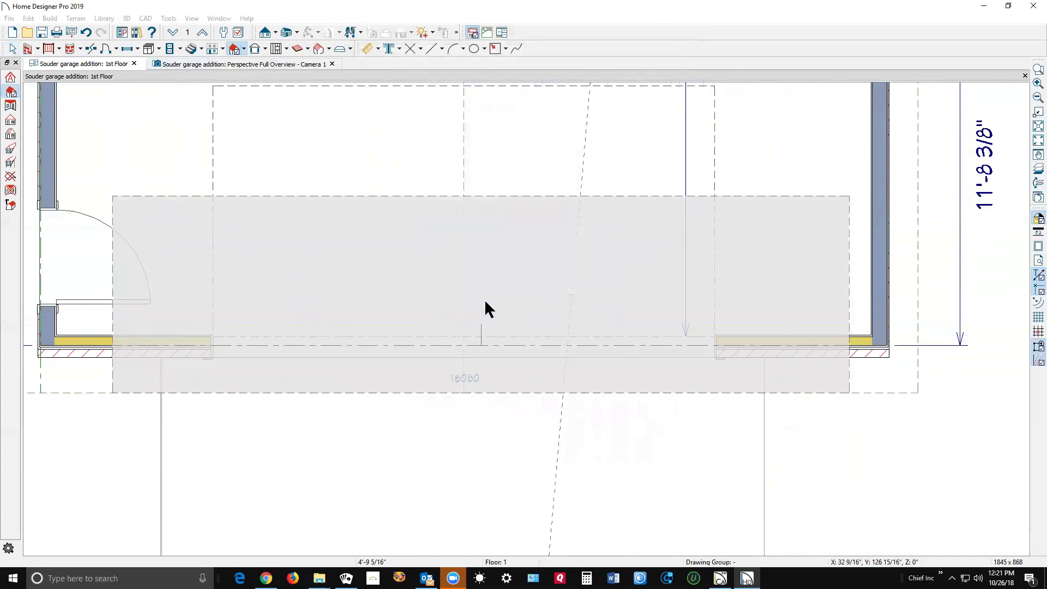
key("ctrl+Tab")
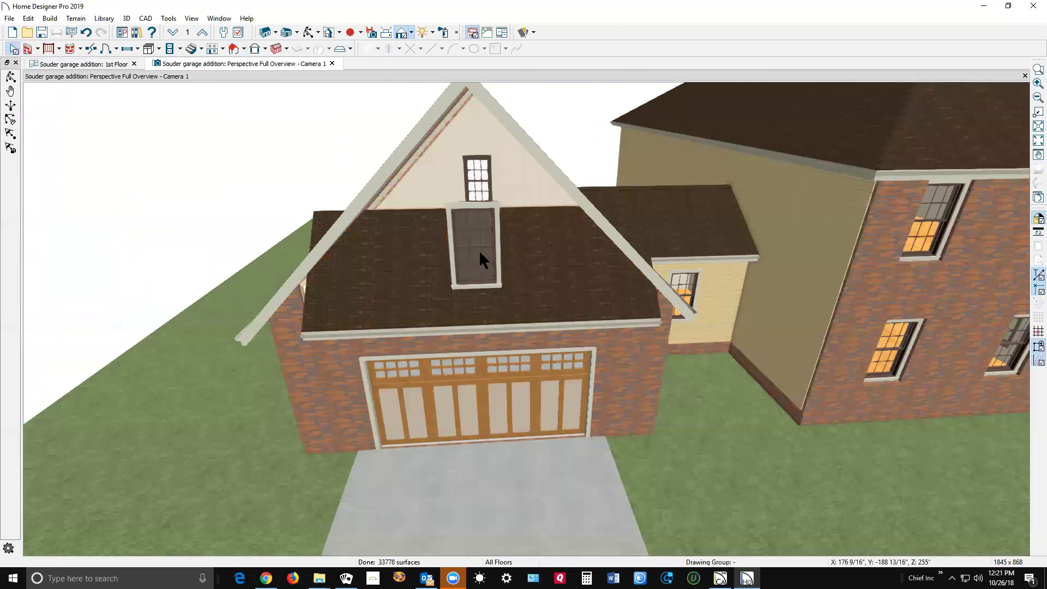
- Pull the new roof plane's ridge edge back to the outer brick face of the front garage wall and view it in 3D
key("ctrl+Tab")
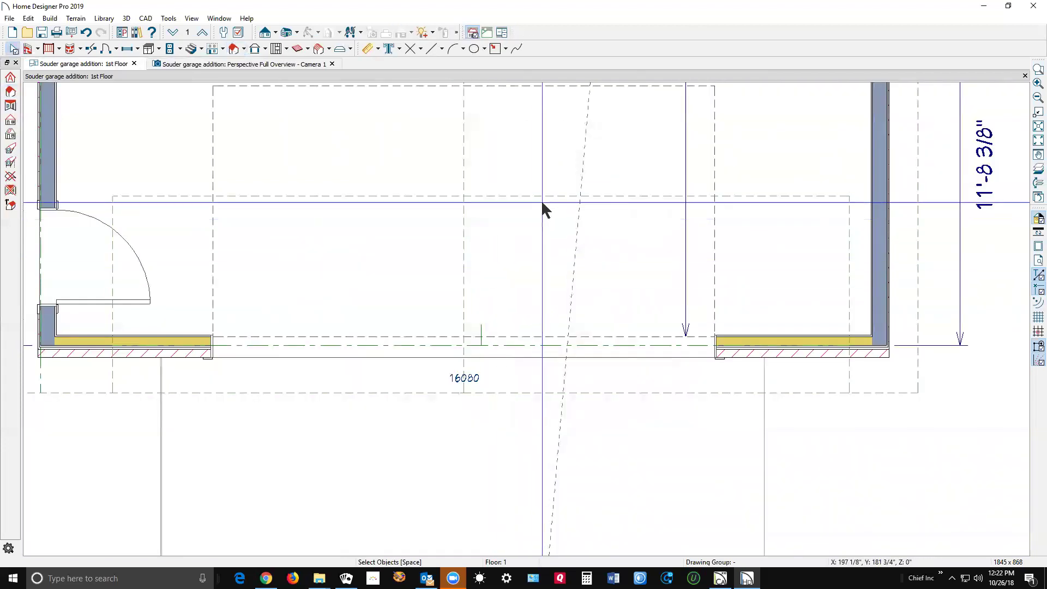
left_click(550, 197)
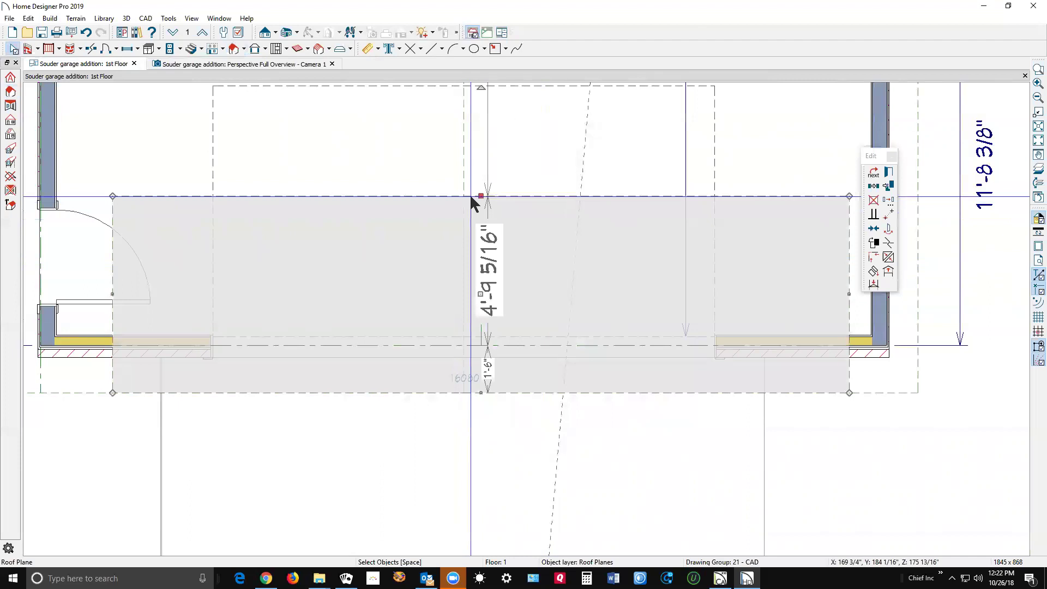
left_click_drag(487, 196, 481, 358)
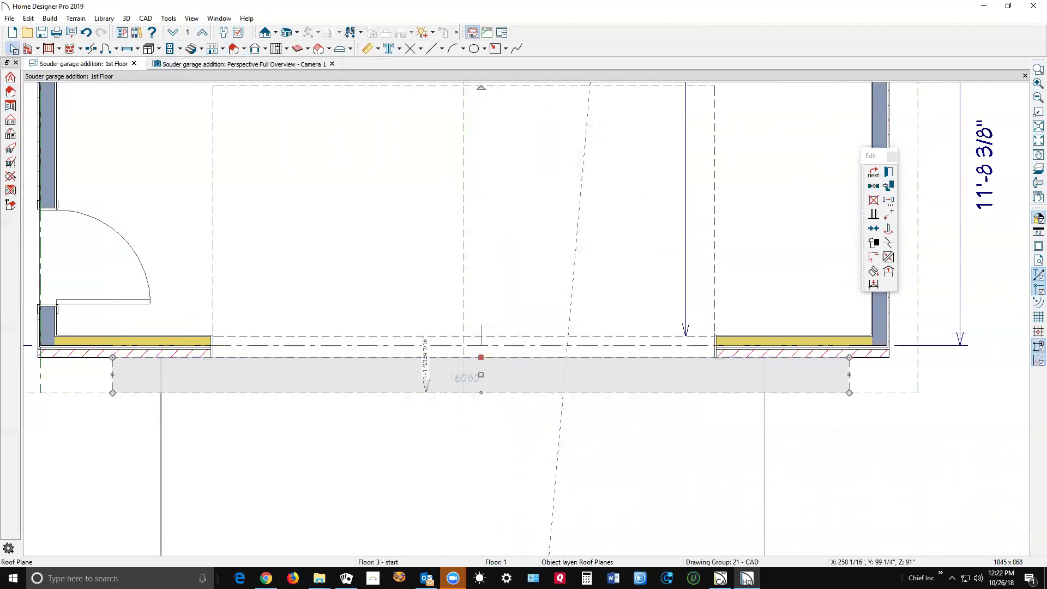
left_click(875, 381)
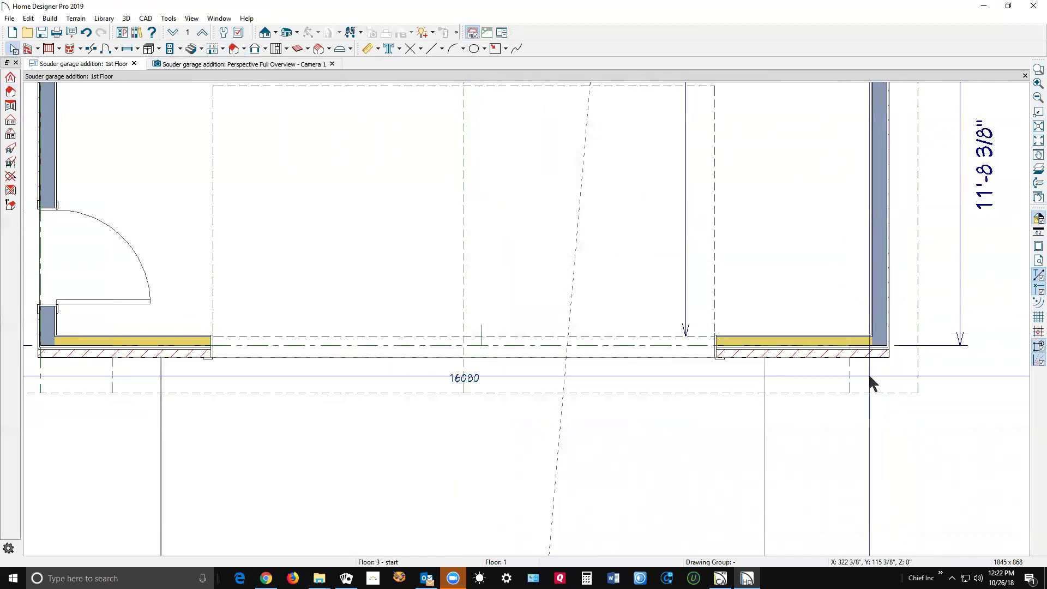
left_click(735, 445)
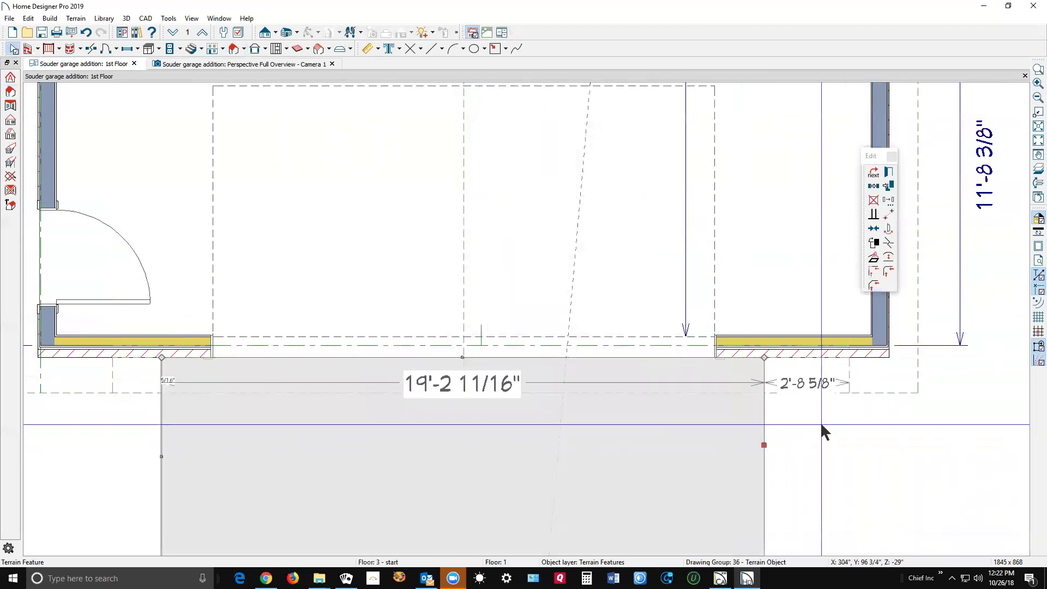
left_click(843, 431)
key("ctrl+Tab")
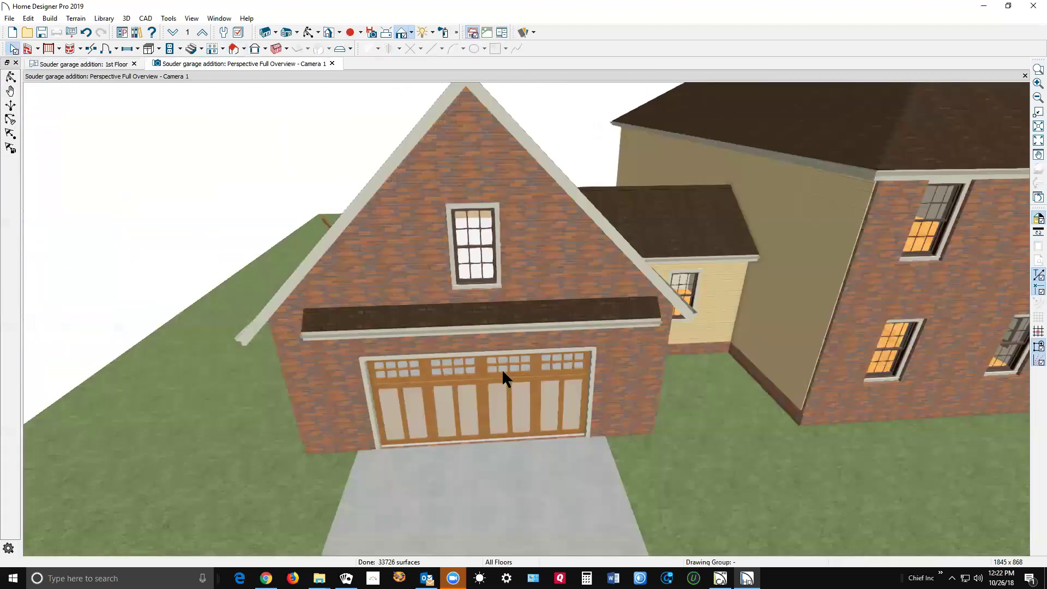
- Match the front return to the garage roof plane by locking its pitch and setting its baseline height to 116 9/16"
double_click(672, 300)
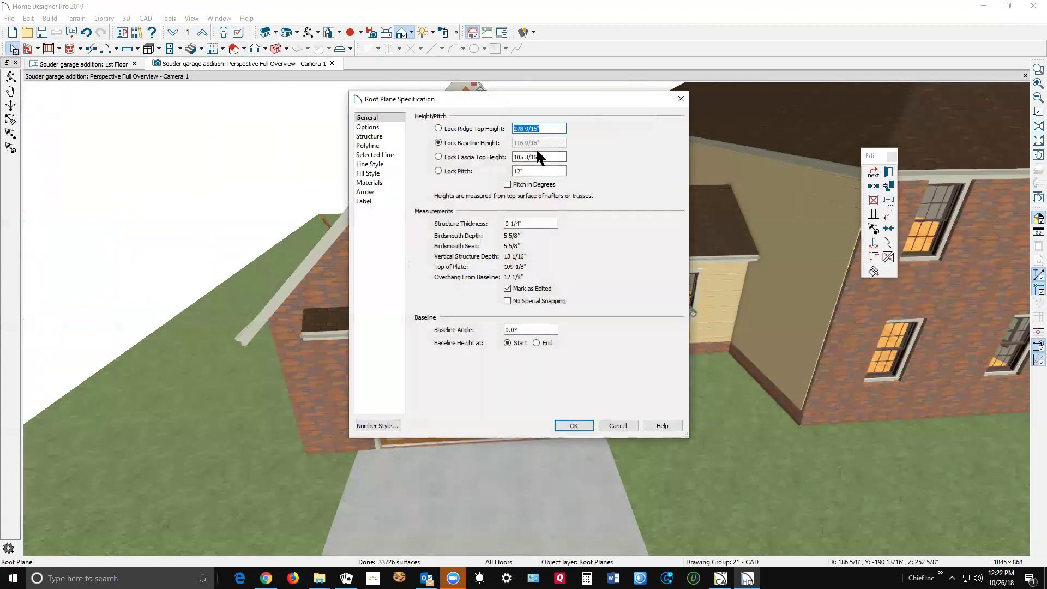
left_click(622, 427)
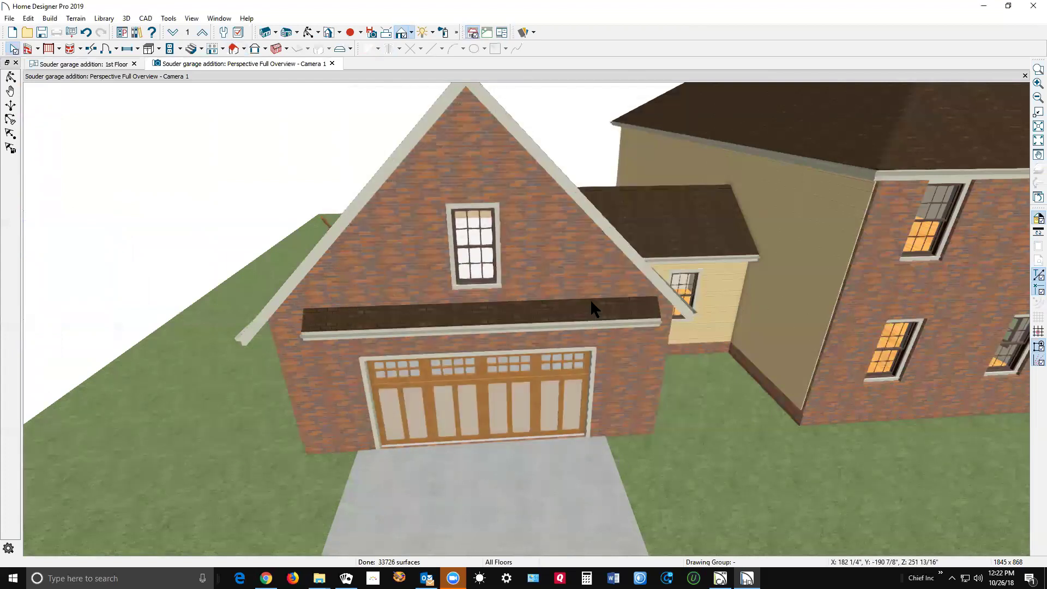
double_click(598, 313)
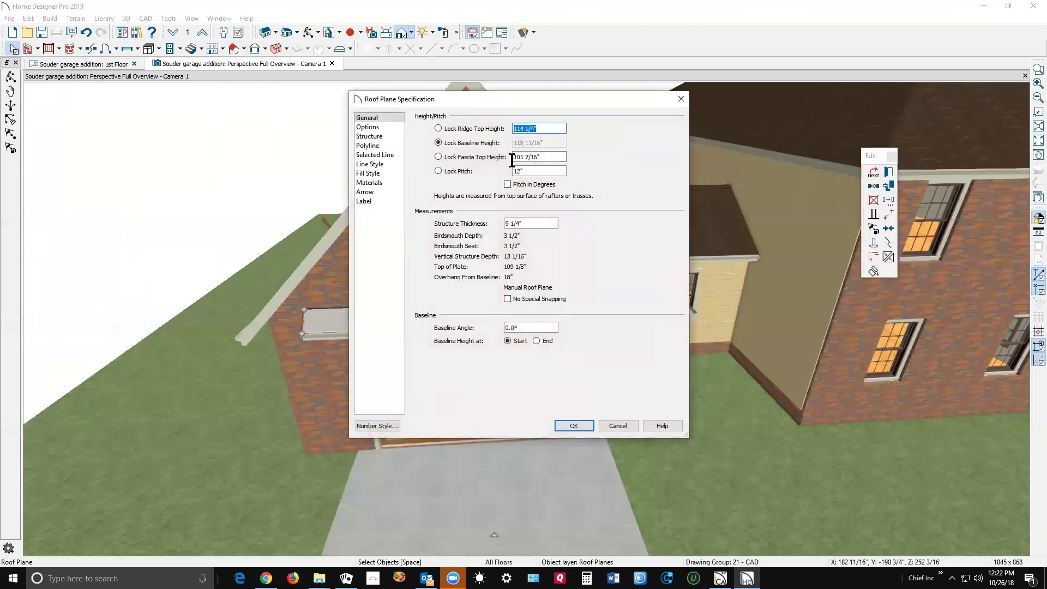
left_click(438, 171)
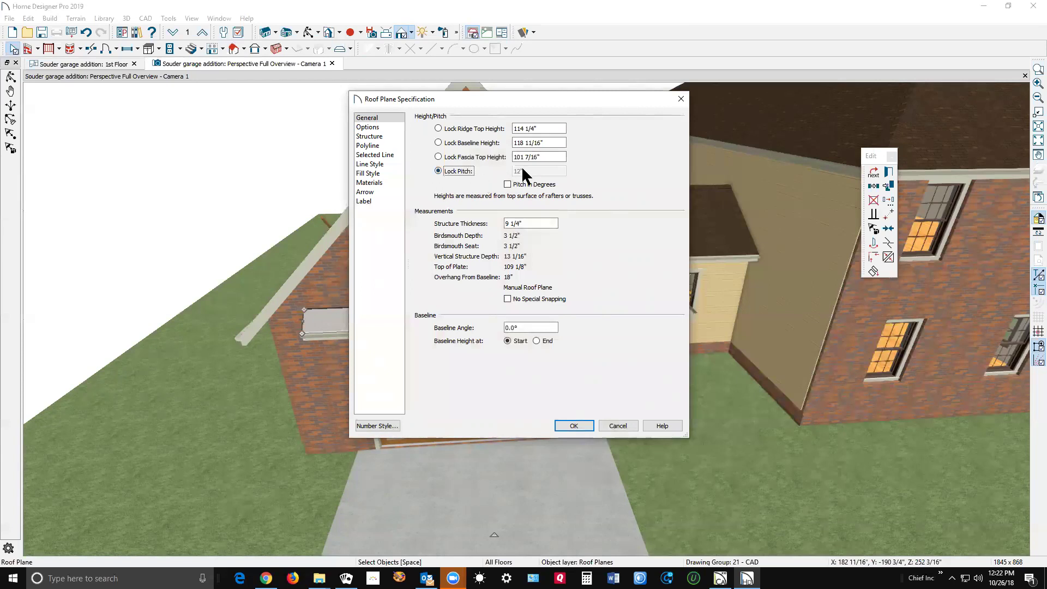
left_click(525, 143)
type("9")
left_click(588, 426)
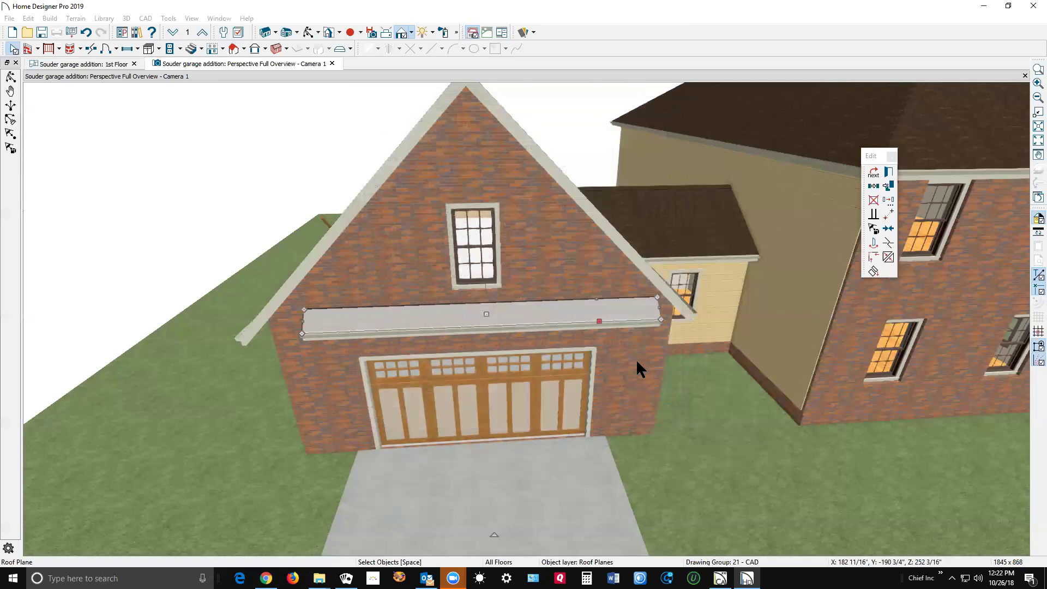
key("Escape")
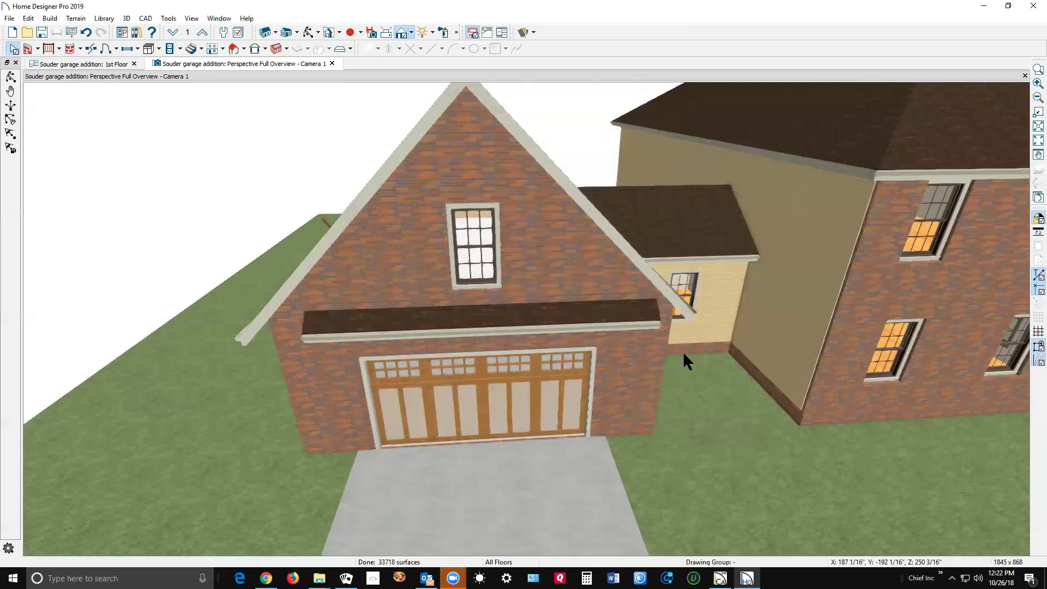
- Extend the connector-side end of the front return with an angled edge from the brick corner to the garage roof's eave corner
key("ctrl+Tab")
scroll(675, 334, "down", 1)
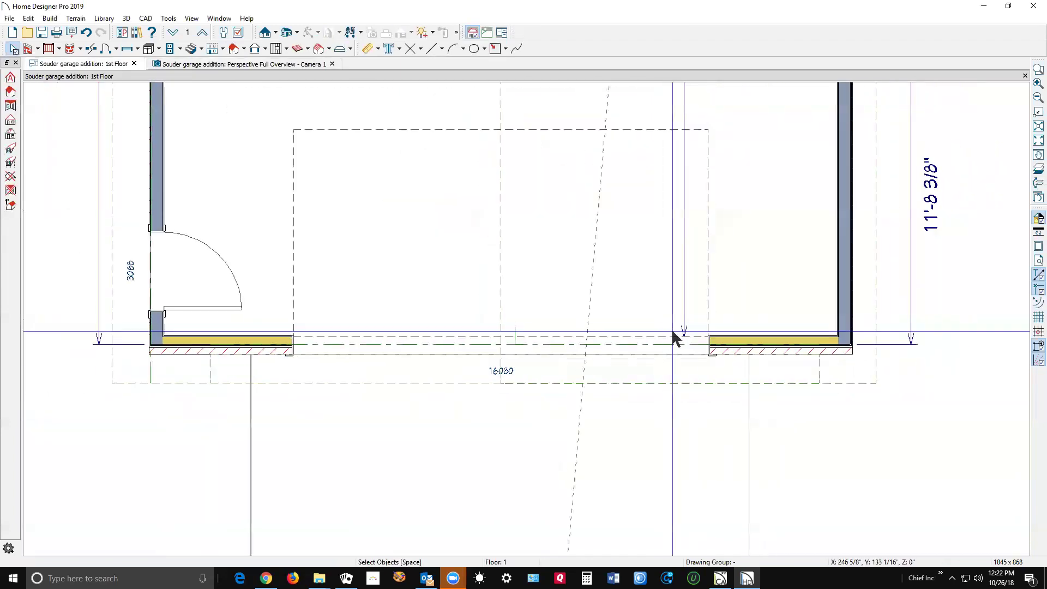
left_click(818, 374)
left_click_drag(820, 356, 875, 382)
left_click(892, 437)
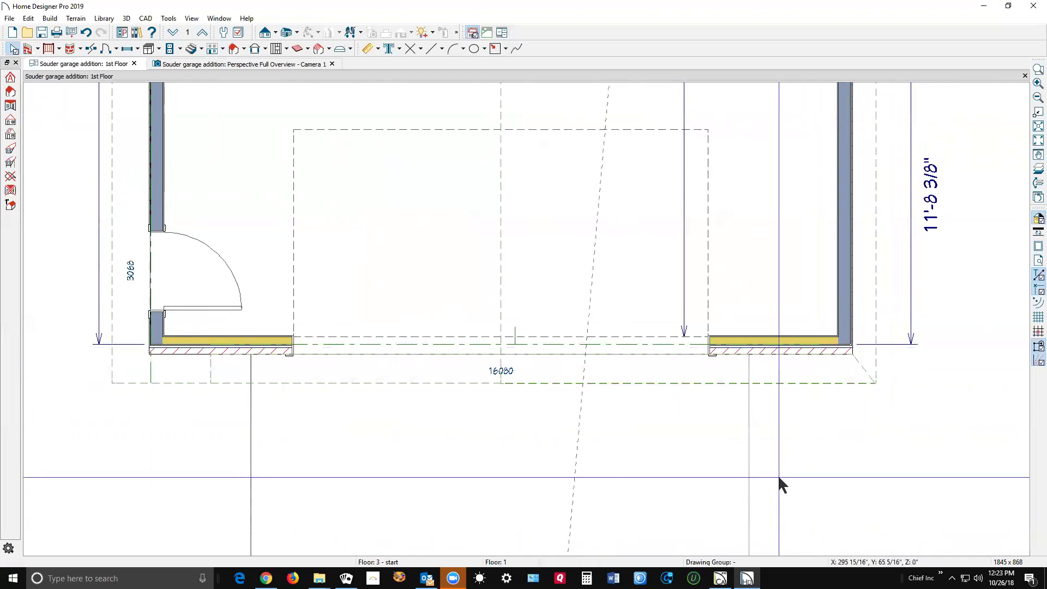
key("ctrl+Tab")
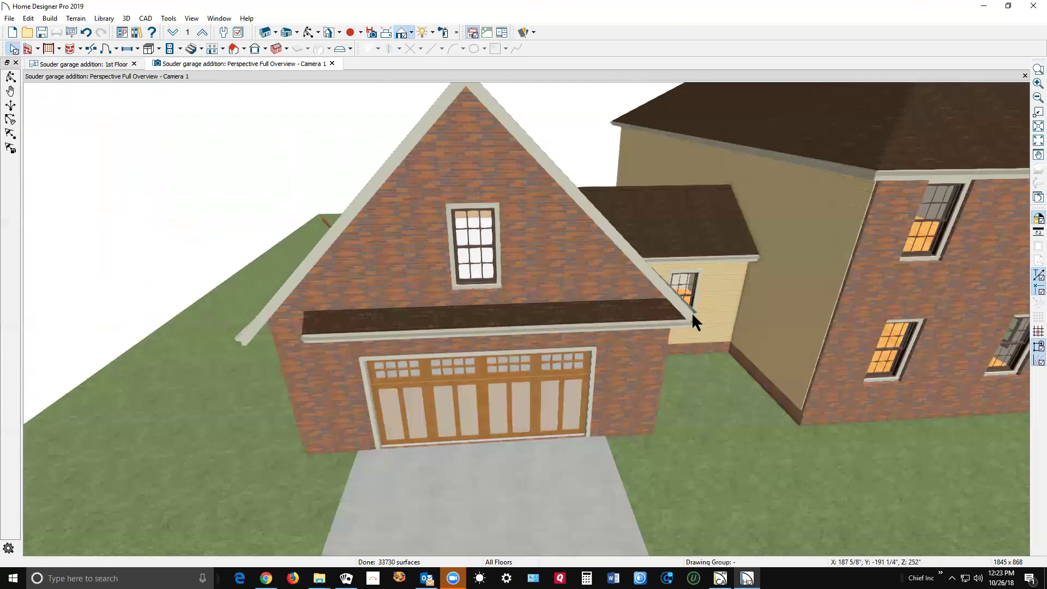
- Copy the fascia top height from the connector-side garage roof plane without changing that plane
scroll(691, 312, "up", 3)
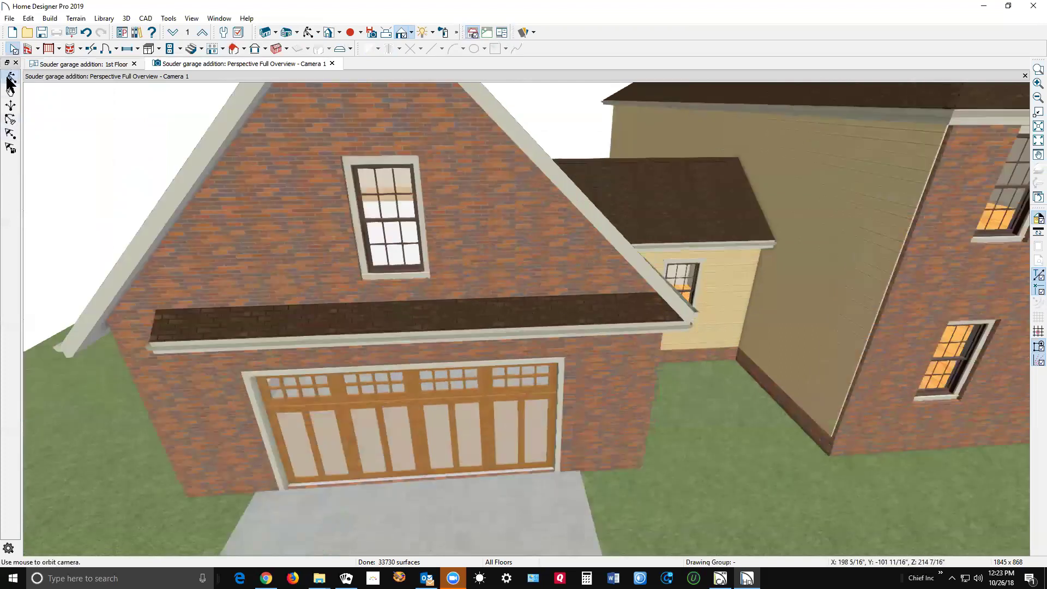
left_click(10, 82)
left_click_drag(624, 279, 592, 283)
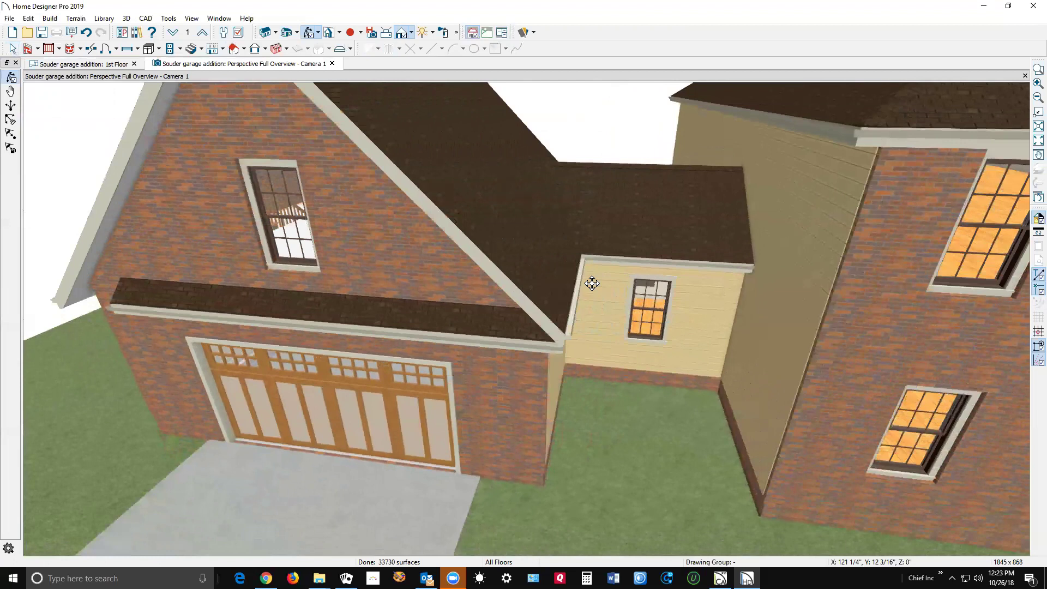
scroll(571, 357, "up", 5)
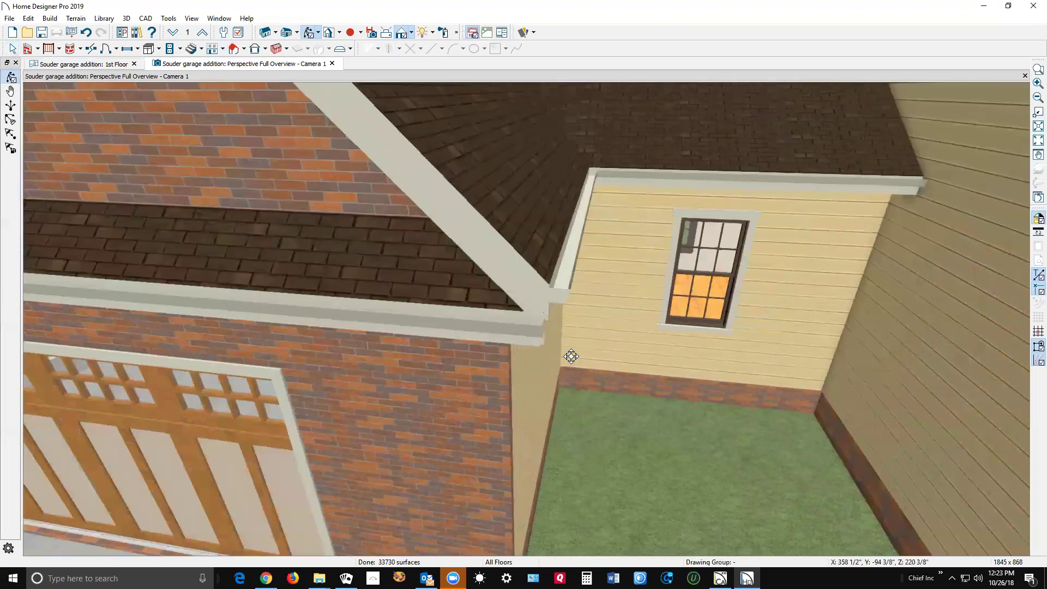
scroll(615, 334, "down", 2)
key("space")
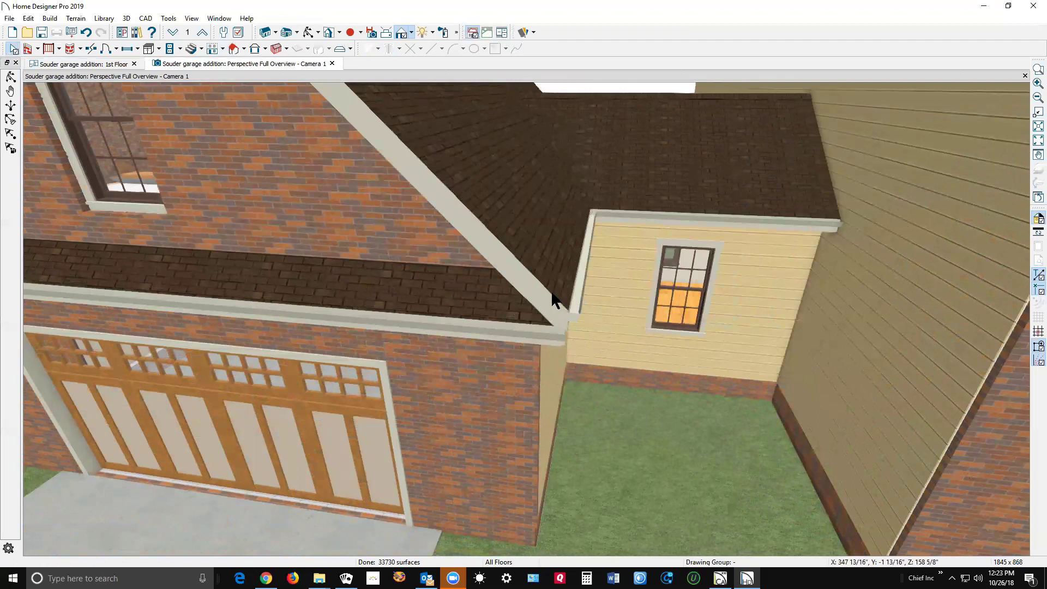
double_click(567, 187)
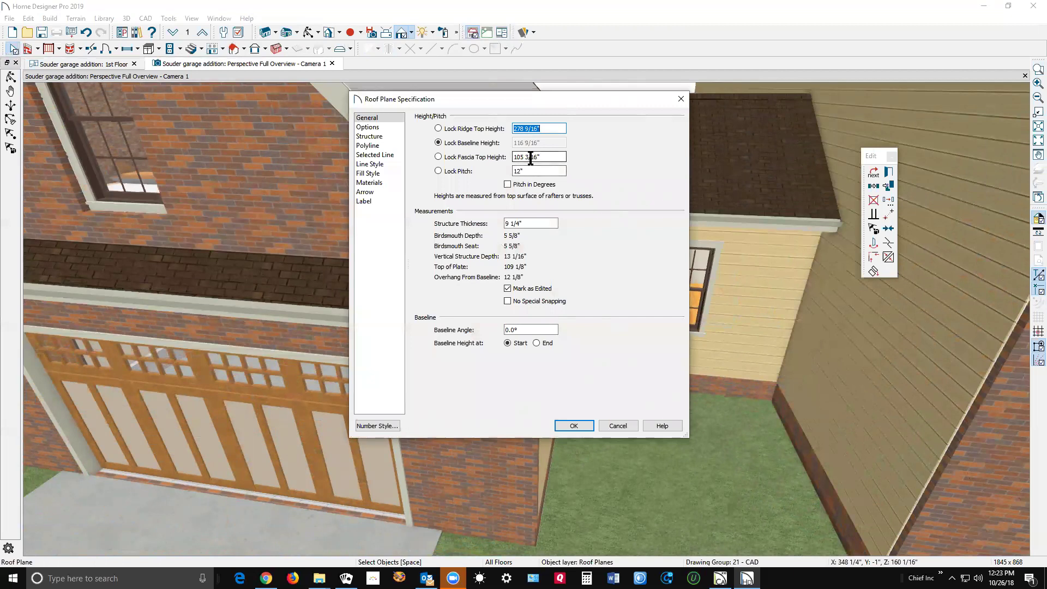
left_click(550, 159)
double_click(513, 158)
right_click(522, 158)
left_click(562, 192)
left_click(617, 425)
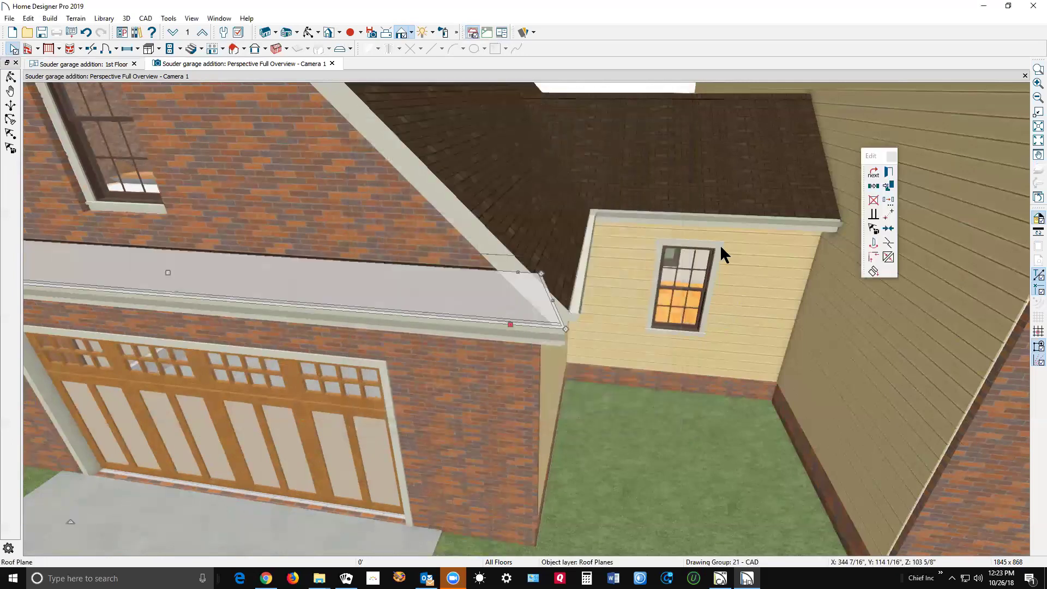
- Lock the front return roof plane's pitch and set its fascia top height to 105 3/16"
left_click(889, 172)
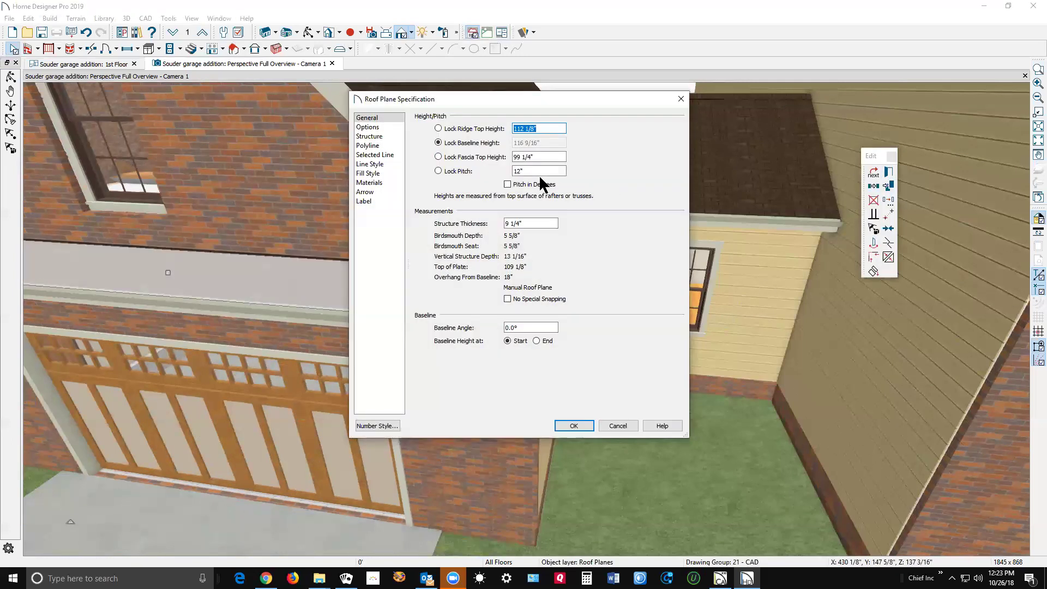
left_click(449, 173)
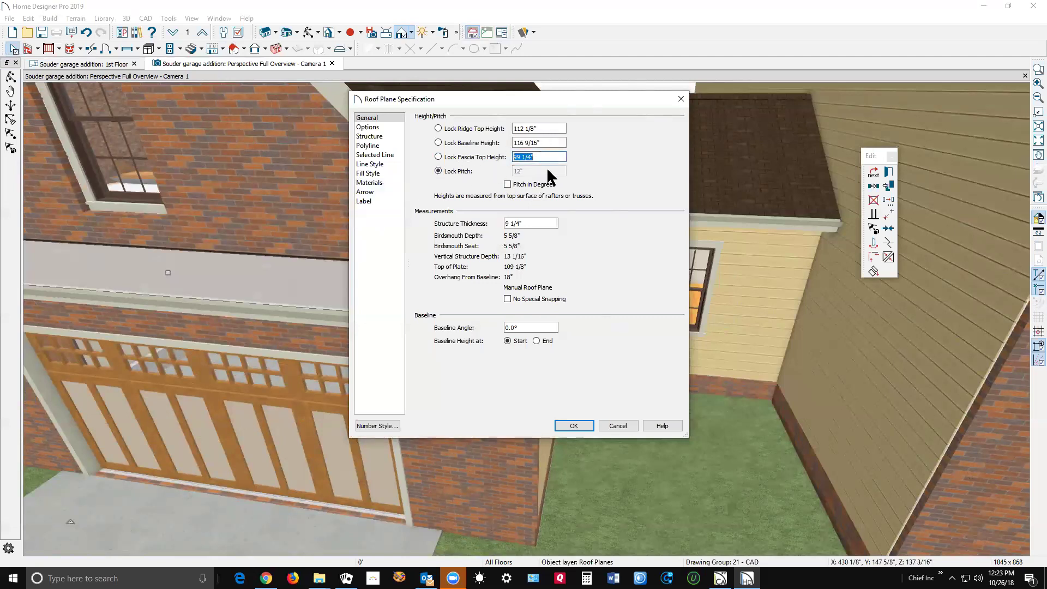
type("105 3/16\"")
left_click(573, 426)
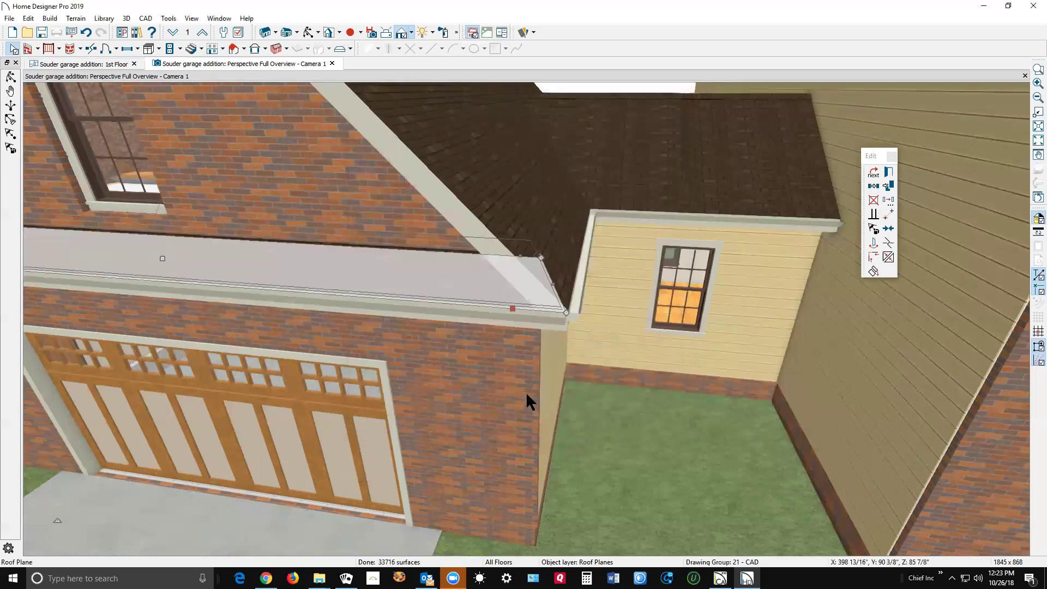
key("Escape")
scroll(604, 320, "down", 10)
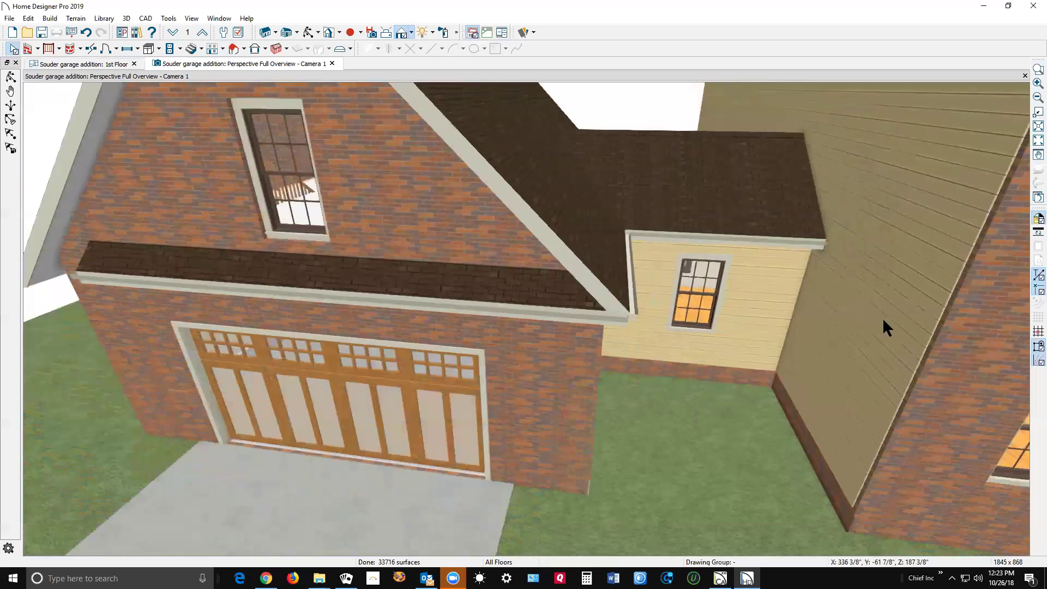
- Extend the front return's end on the side-door side with an angled edge from the brick corner to the garage roof's eave corner
scroll(450, 284, "up", 6)
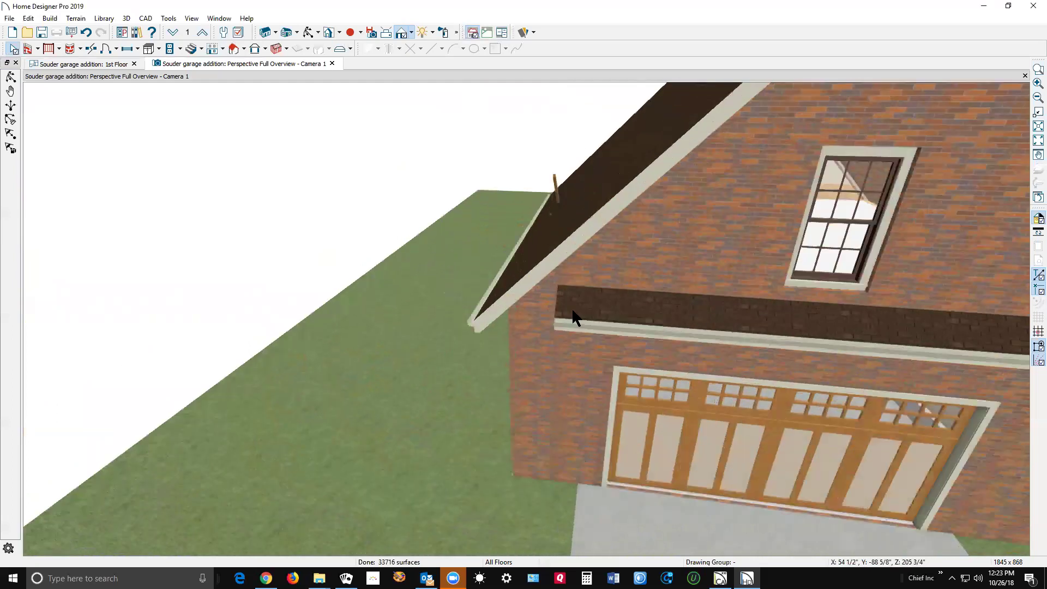
key("ctrl+Tab")
scroll(112, 384, "up", 2)
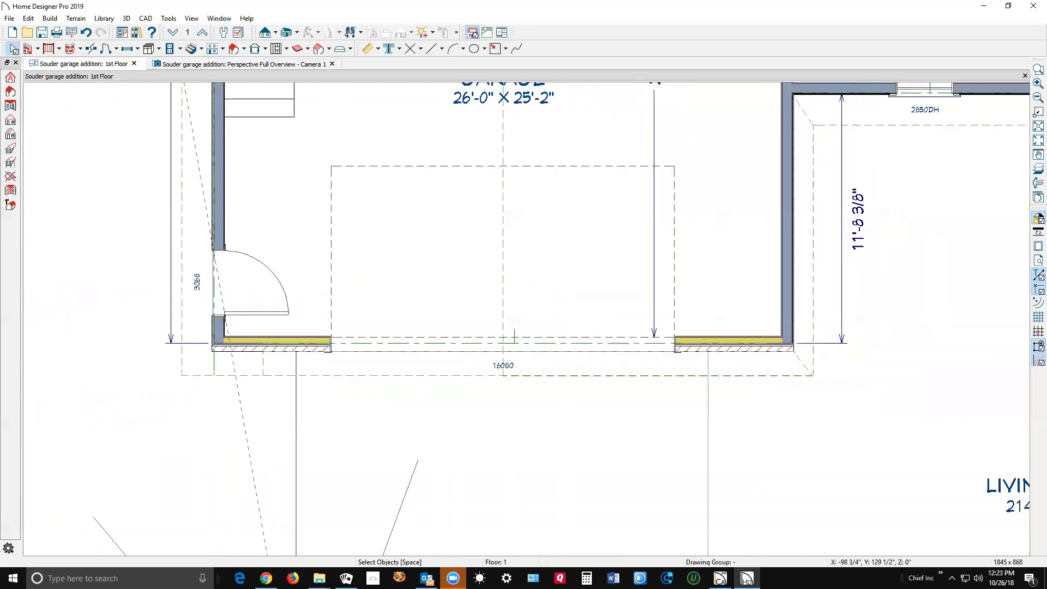
scroll(115, 385, "up", 1)
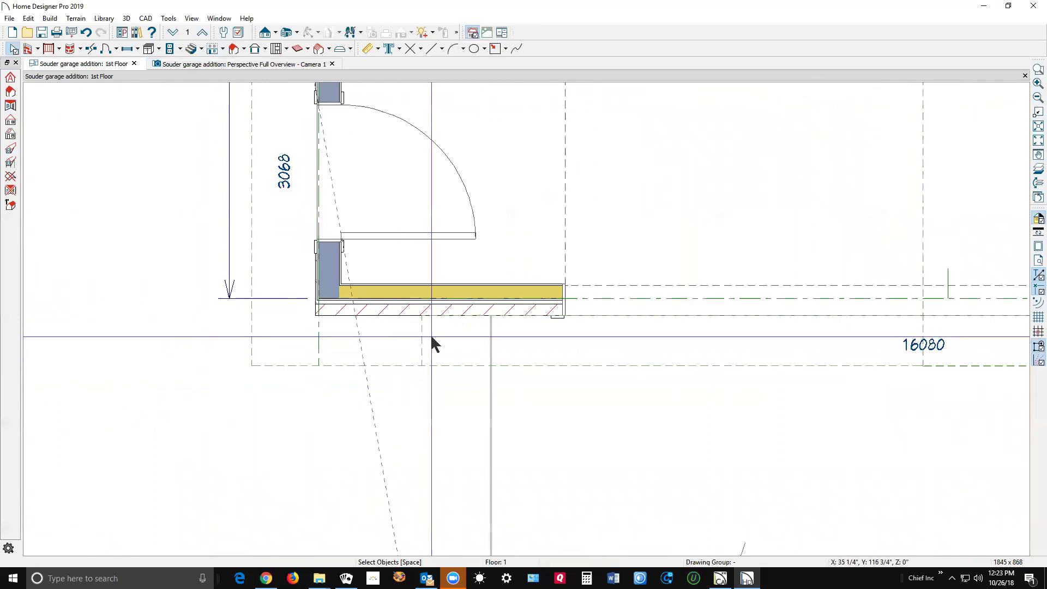
left_click(420, 347)
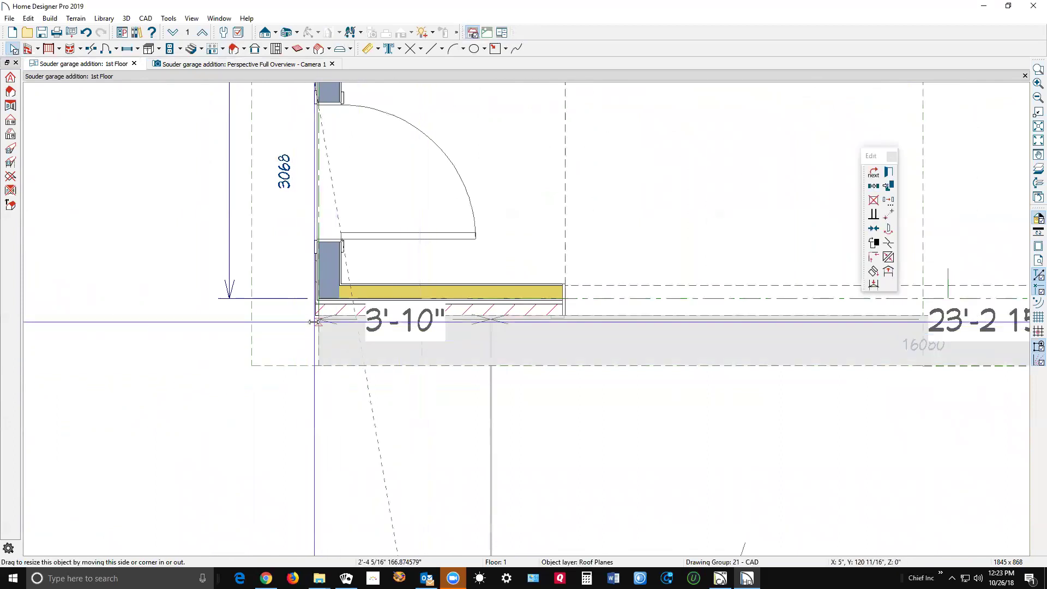
left_click_drag(314, 321, 252, 365)
key("Return")
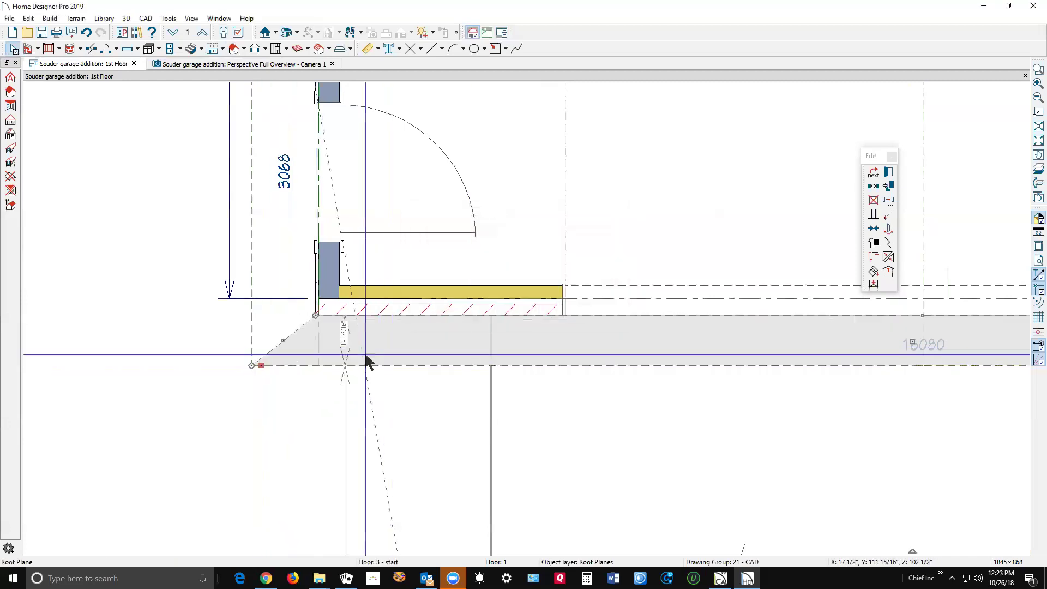
key("Escape")
- Examine the finished front return in the 3D overview, checking both ends and the fascia from the front and the side-door side
key("ctrl+Tab")
middle_click_drag(402, 248, 368, 218)
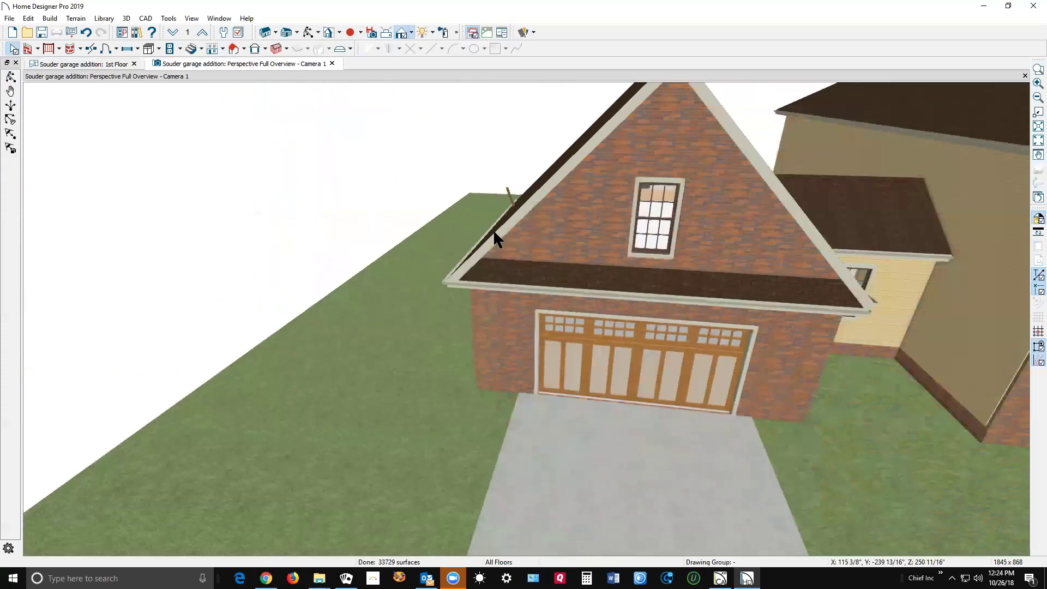
middle_click_drag(690, 286, 594, 277)
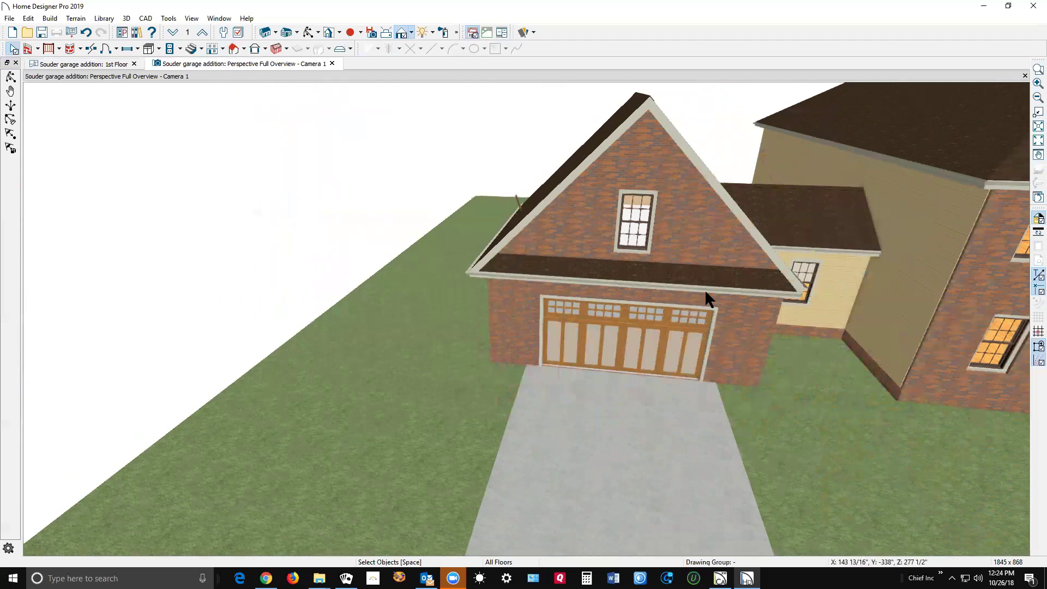
scroll(723, 281, "up", 2)
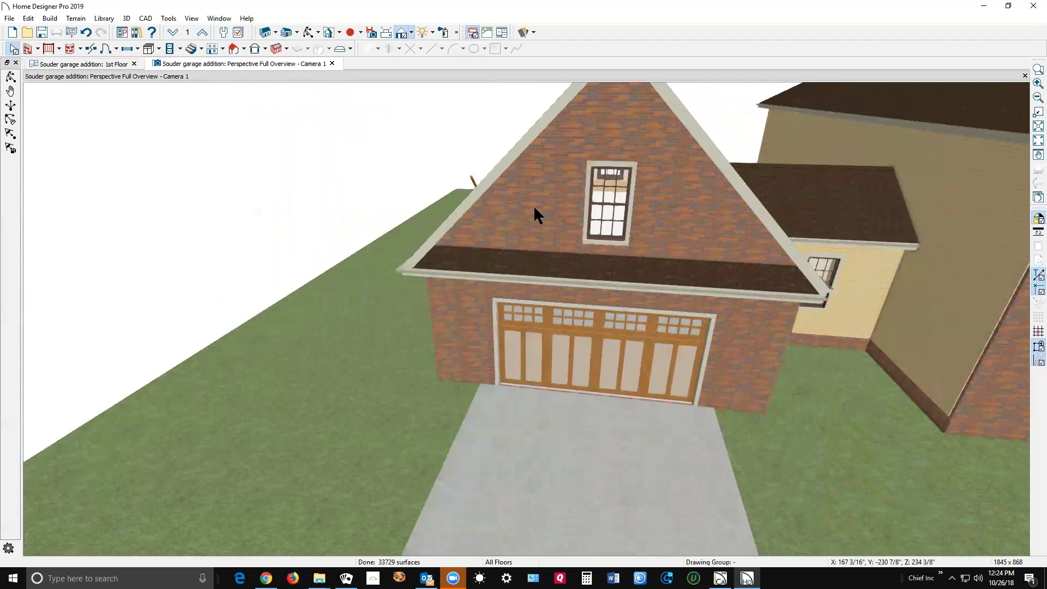
left_click(11, 77)
left_click_drag(628, 226, 735, 225)
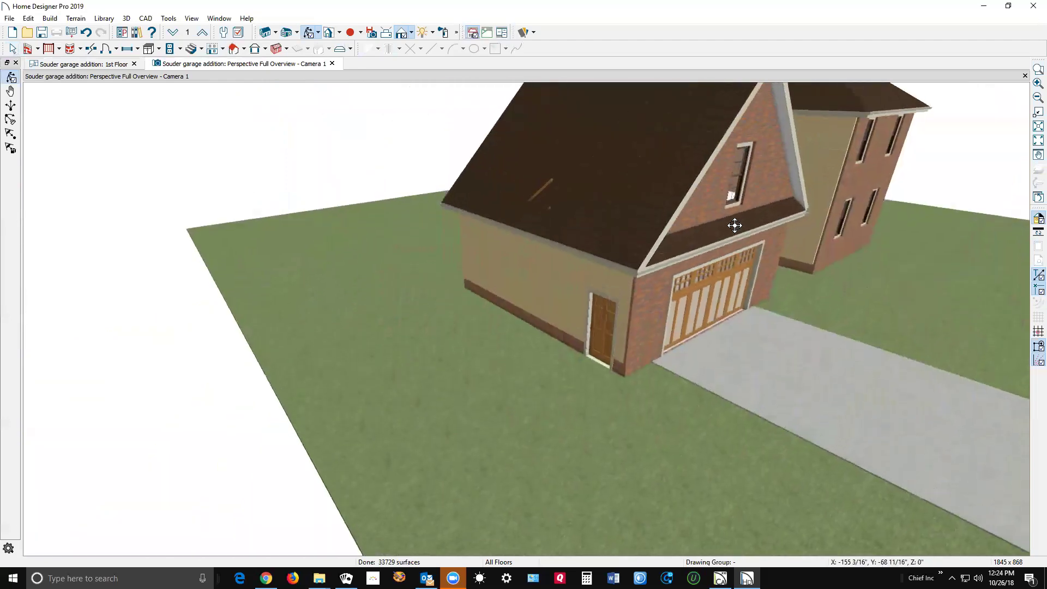
scroll(535, 203, "up", 5)
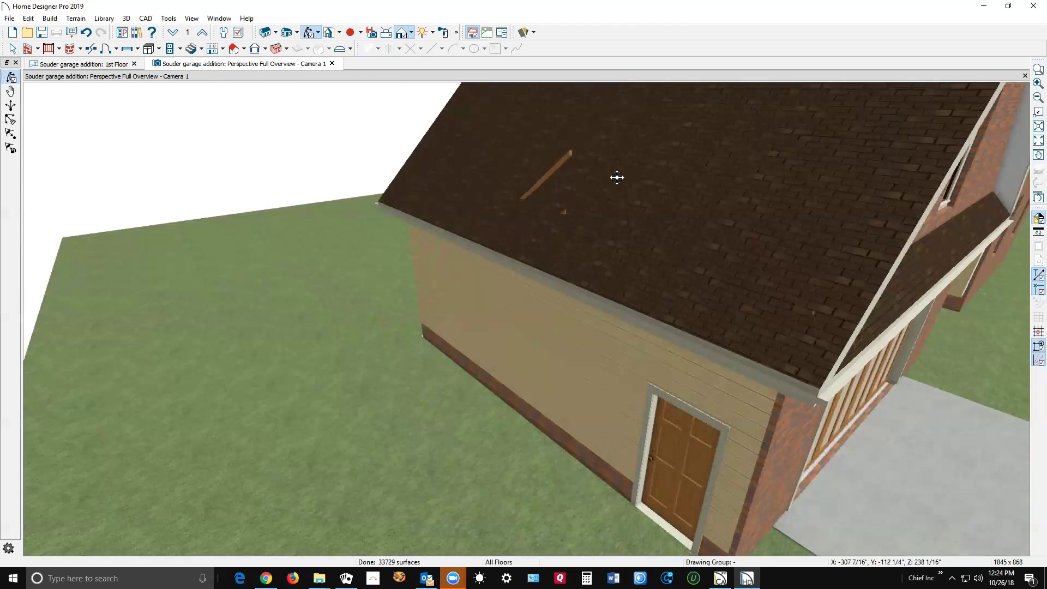
scroll(546, 174, "down", 5)
left_click_drag(528, 170, 738, 196)
scroll(646, 197, "up", 4)
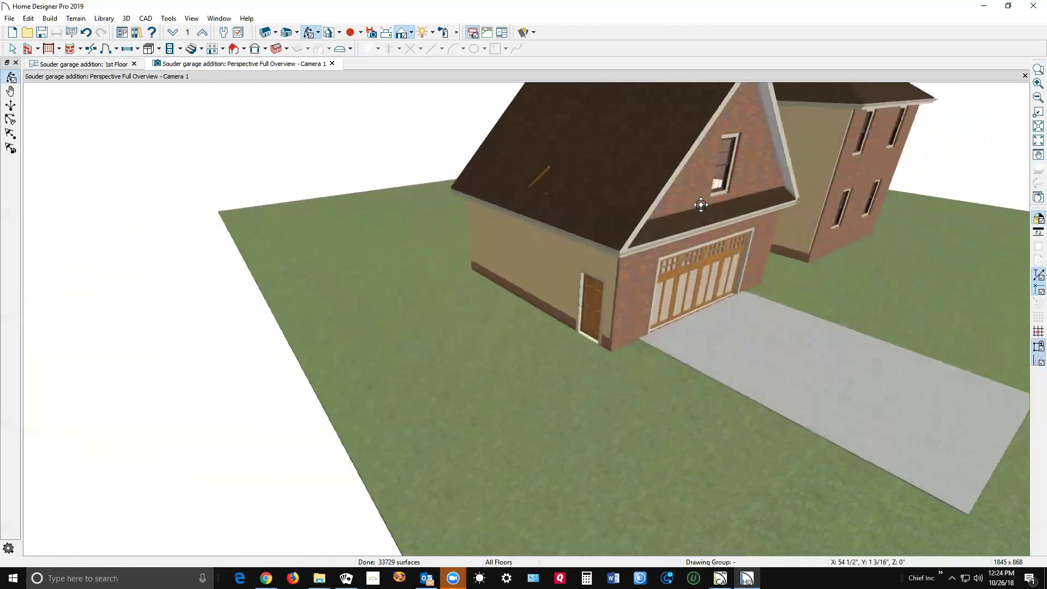
mouse_move(646, 197)
left_mouse_down()
mouse_move(613, 194)
mouse_move(636, 194)
left_mouse_up()
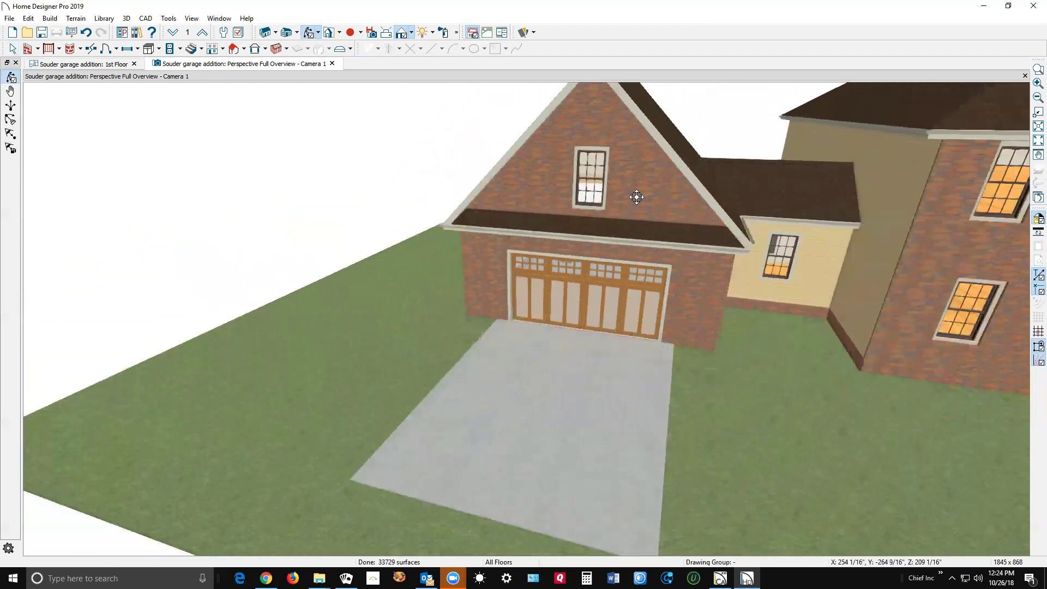
key("space")
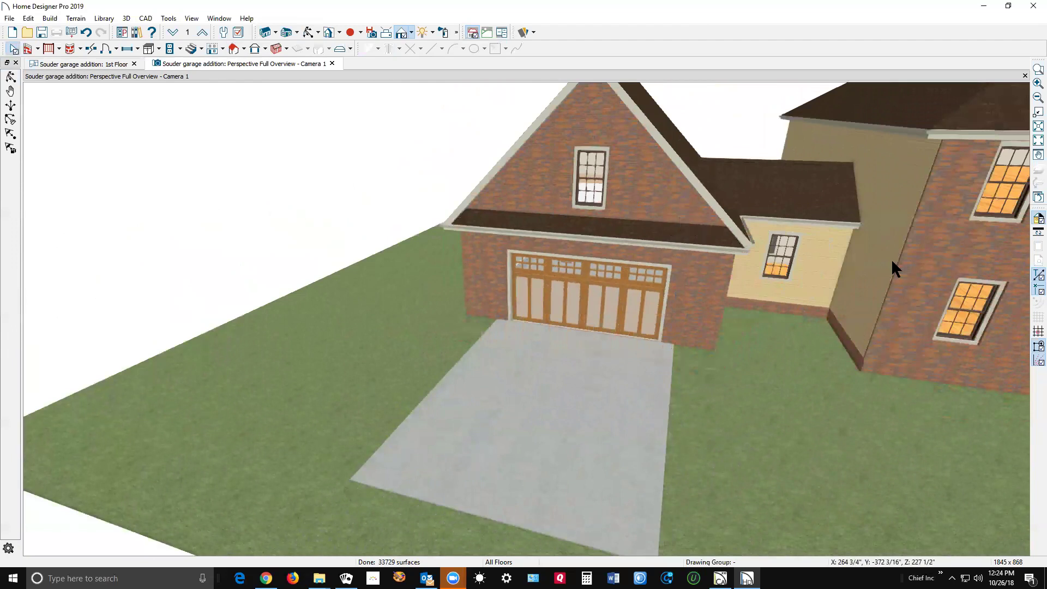